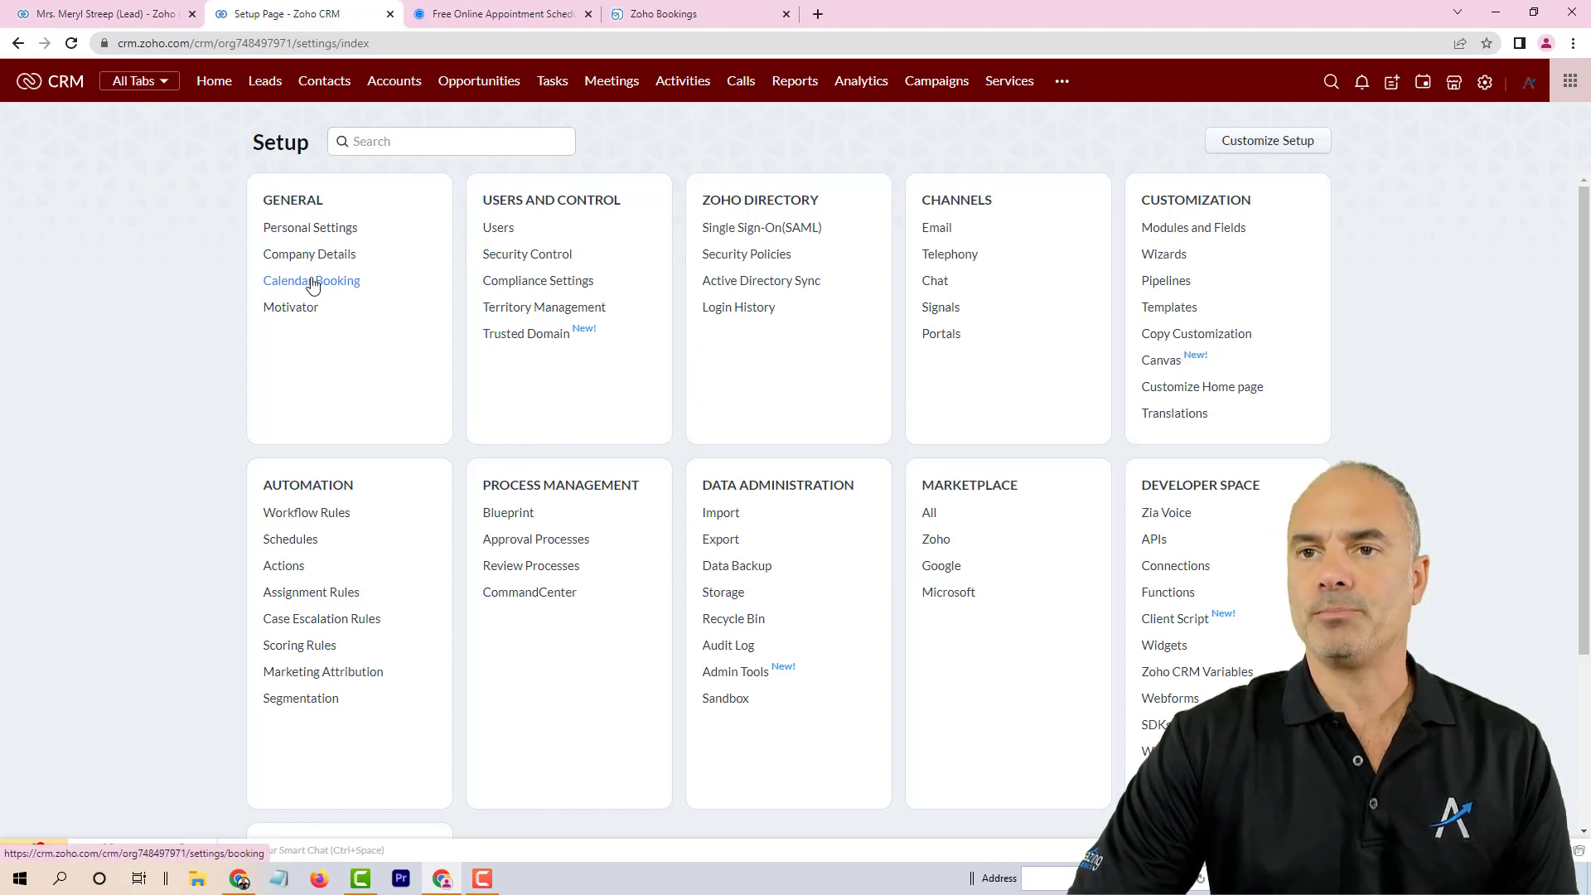
Open the Calendar Booking settings, glance at the July 15 calendar day view, then return to them
left_click(329, 283)
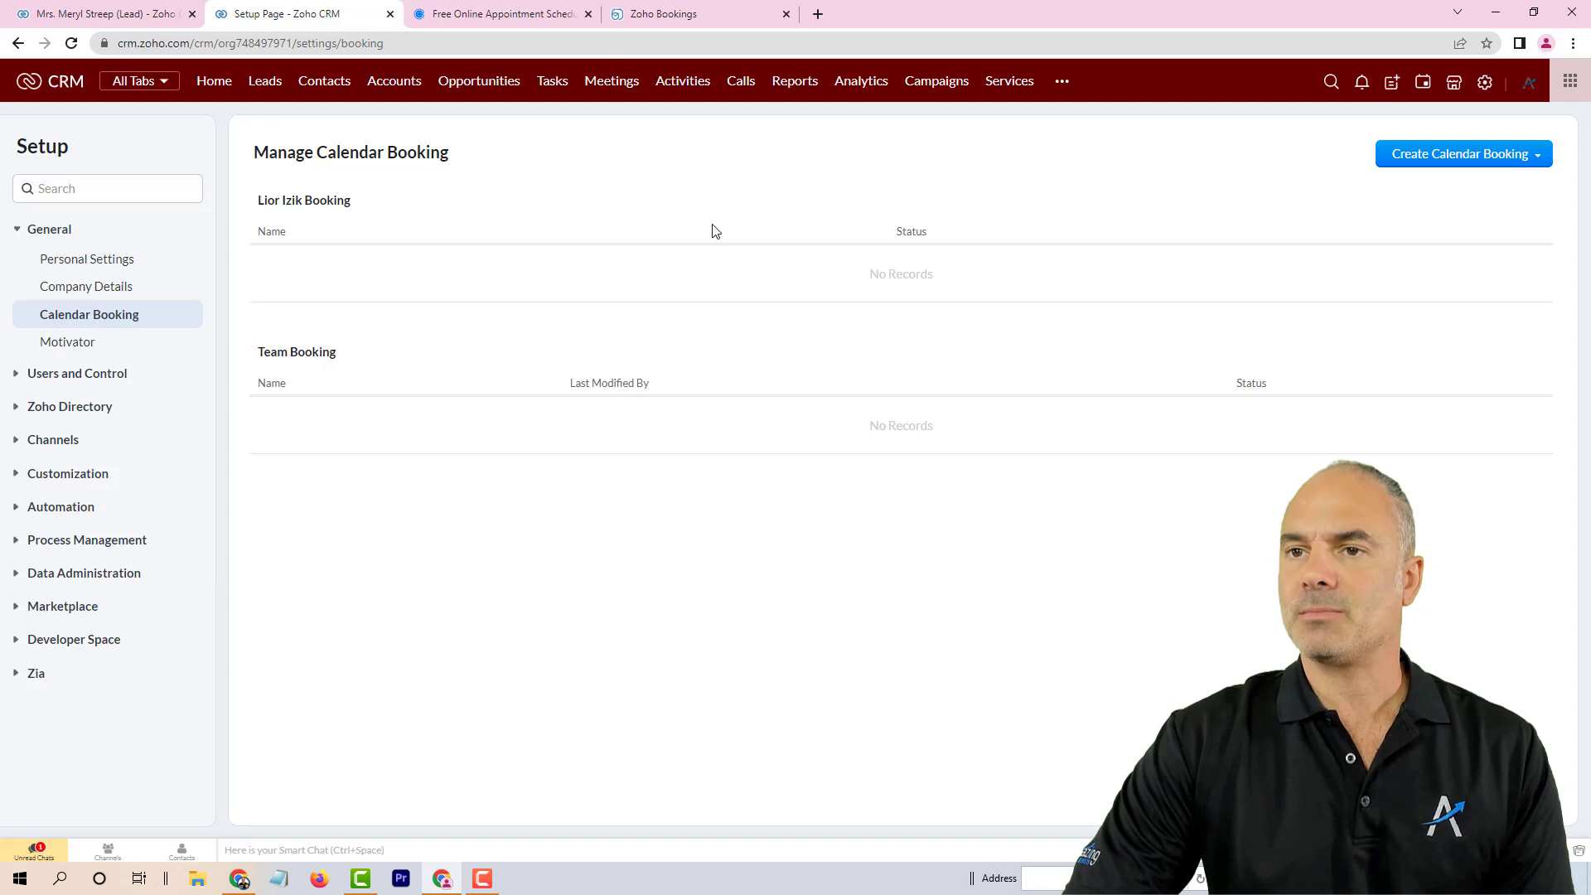
left_click(1423, 86)
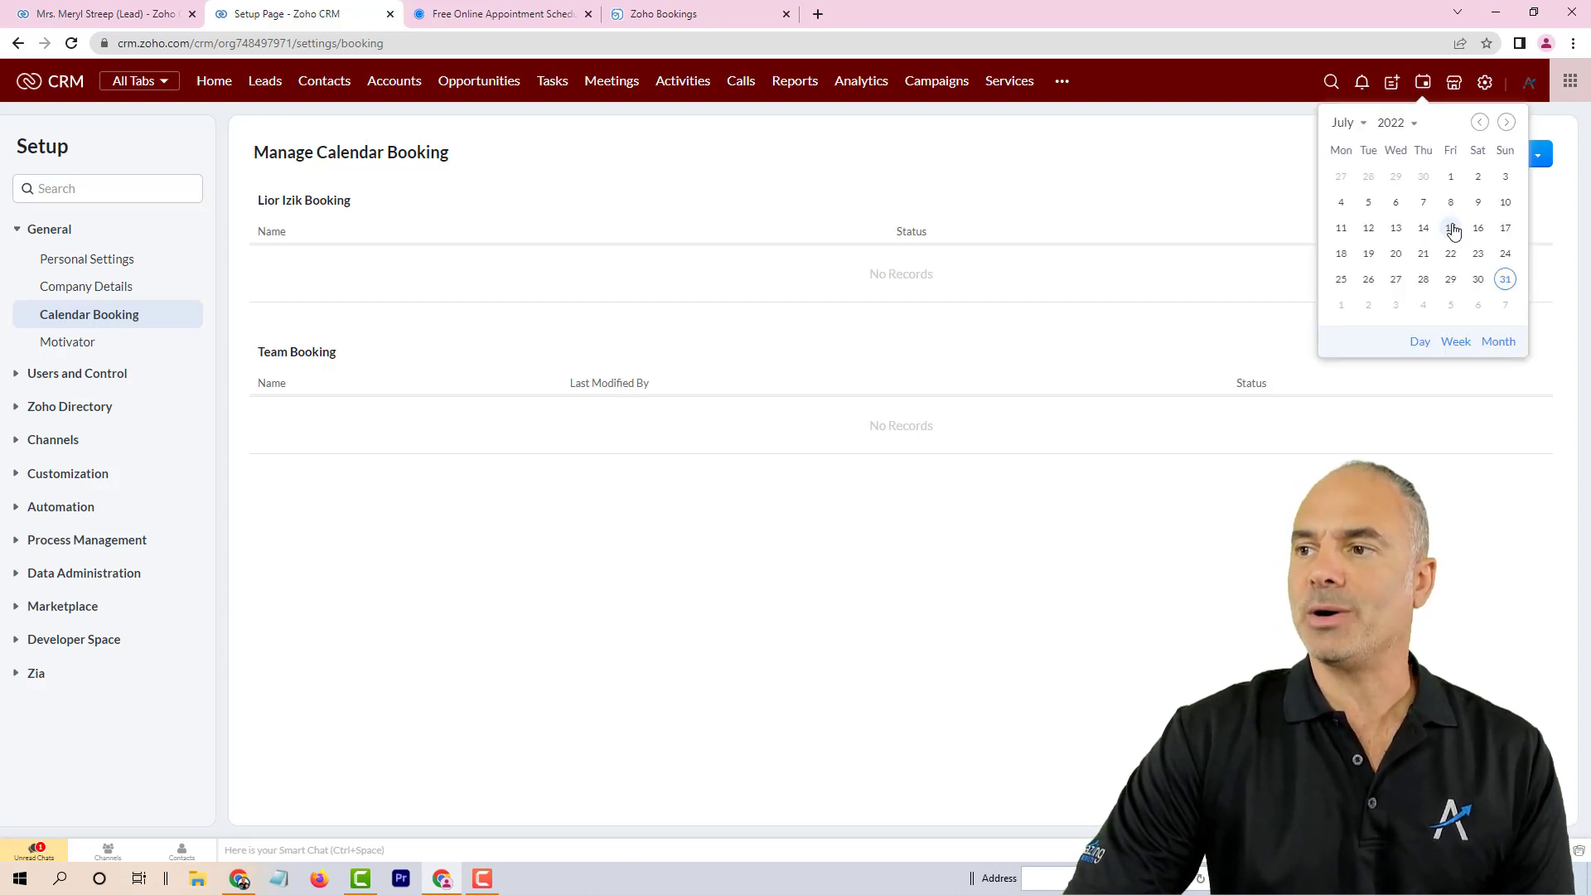
left_click(1453, 229)
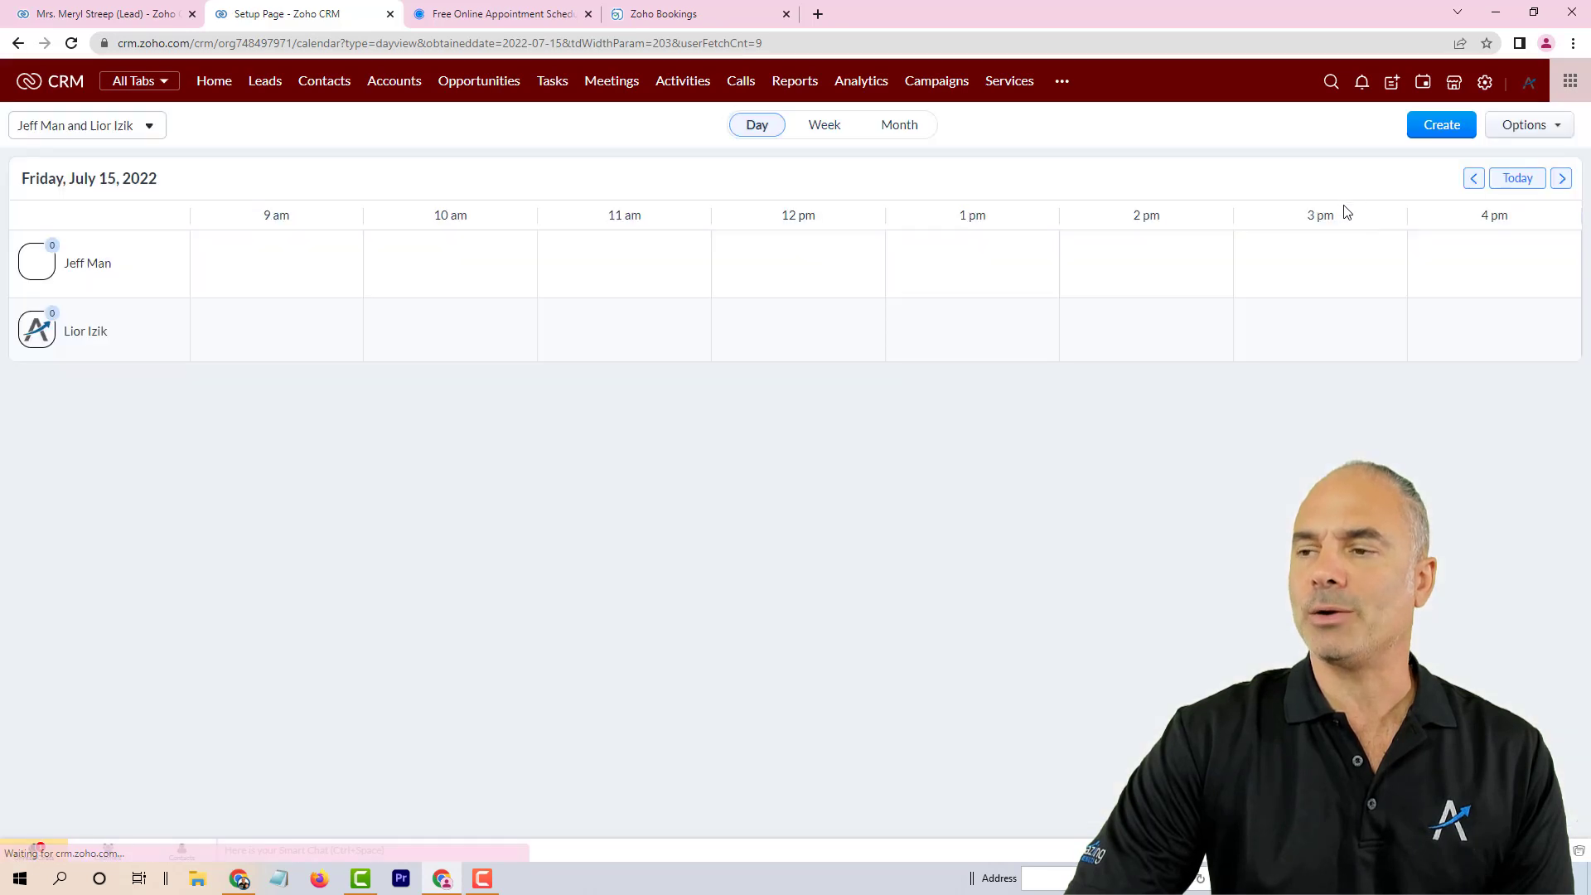
left_click(1549, 130)
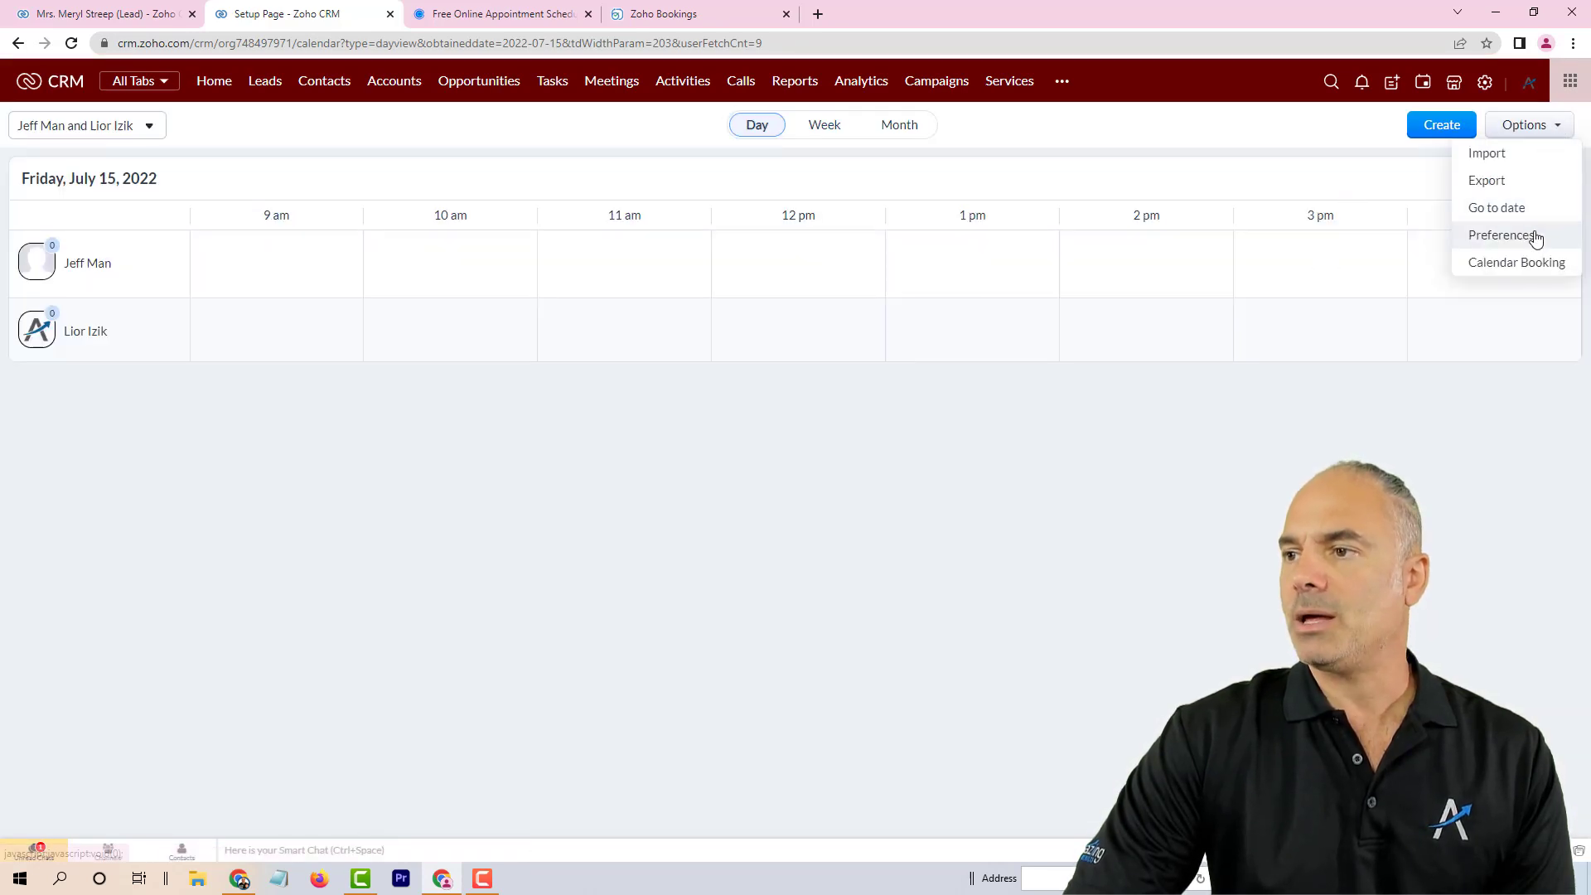
left_click(1527, 263)
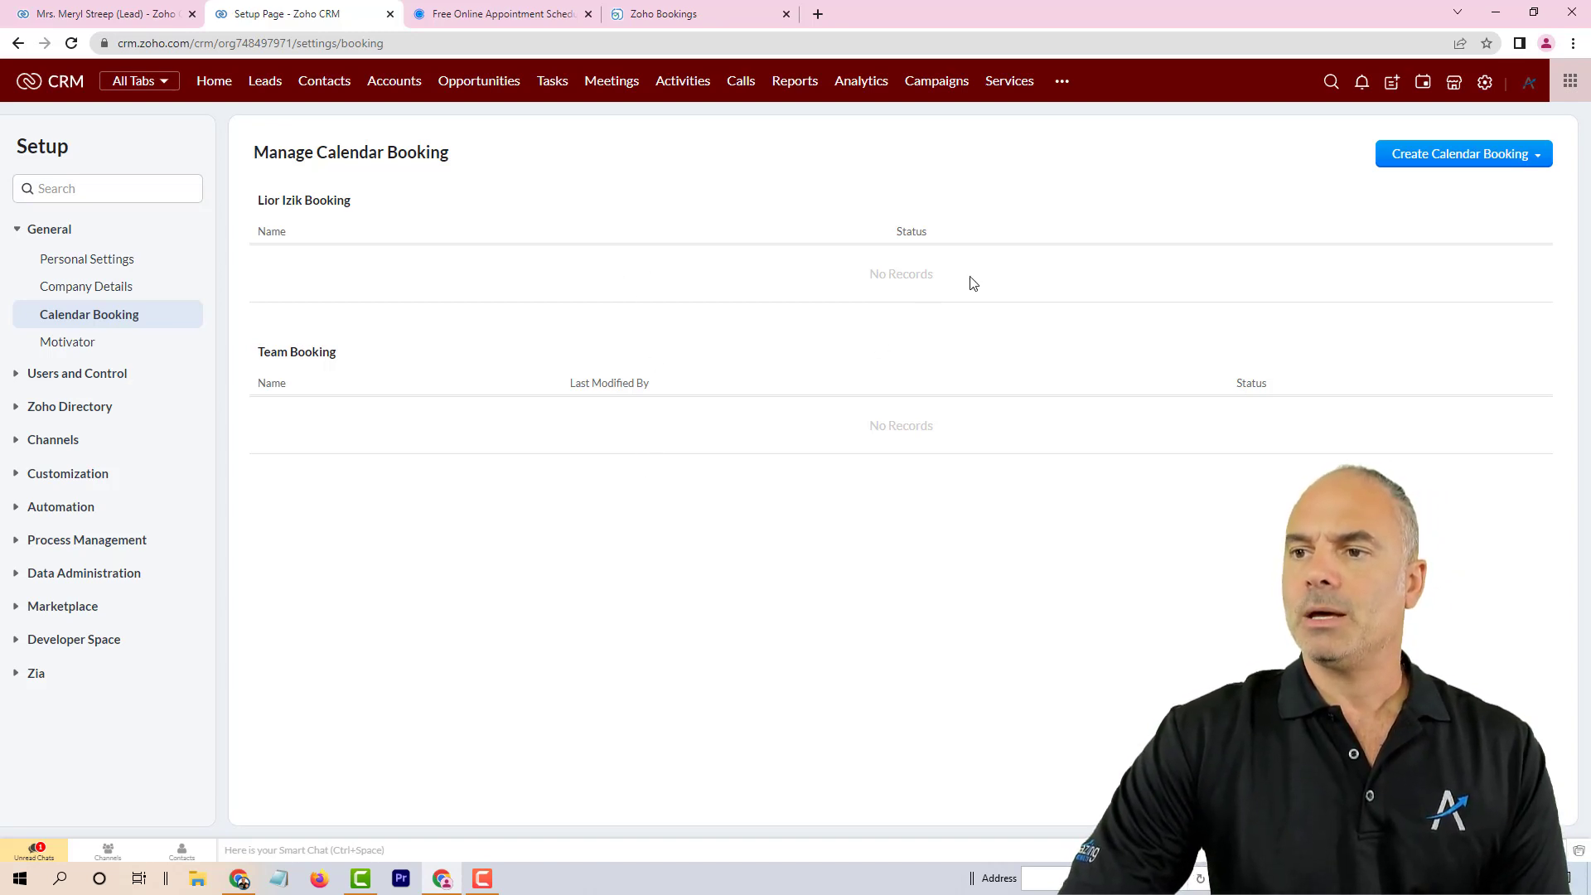
Open the Zoho Bookings public page and try booking Sample Service at 09:00 am on 01 Aug 2022
left_click(704, 18)
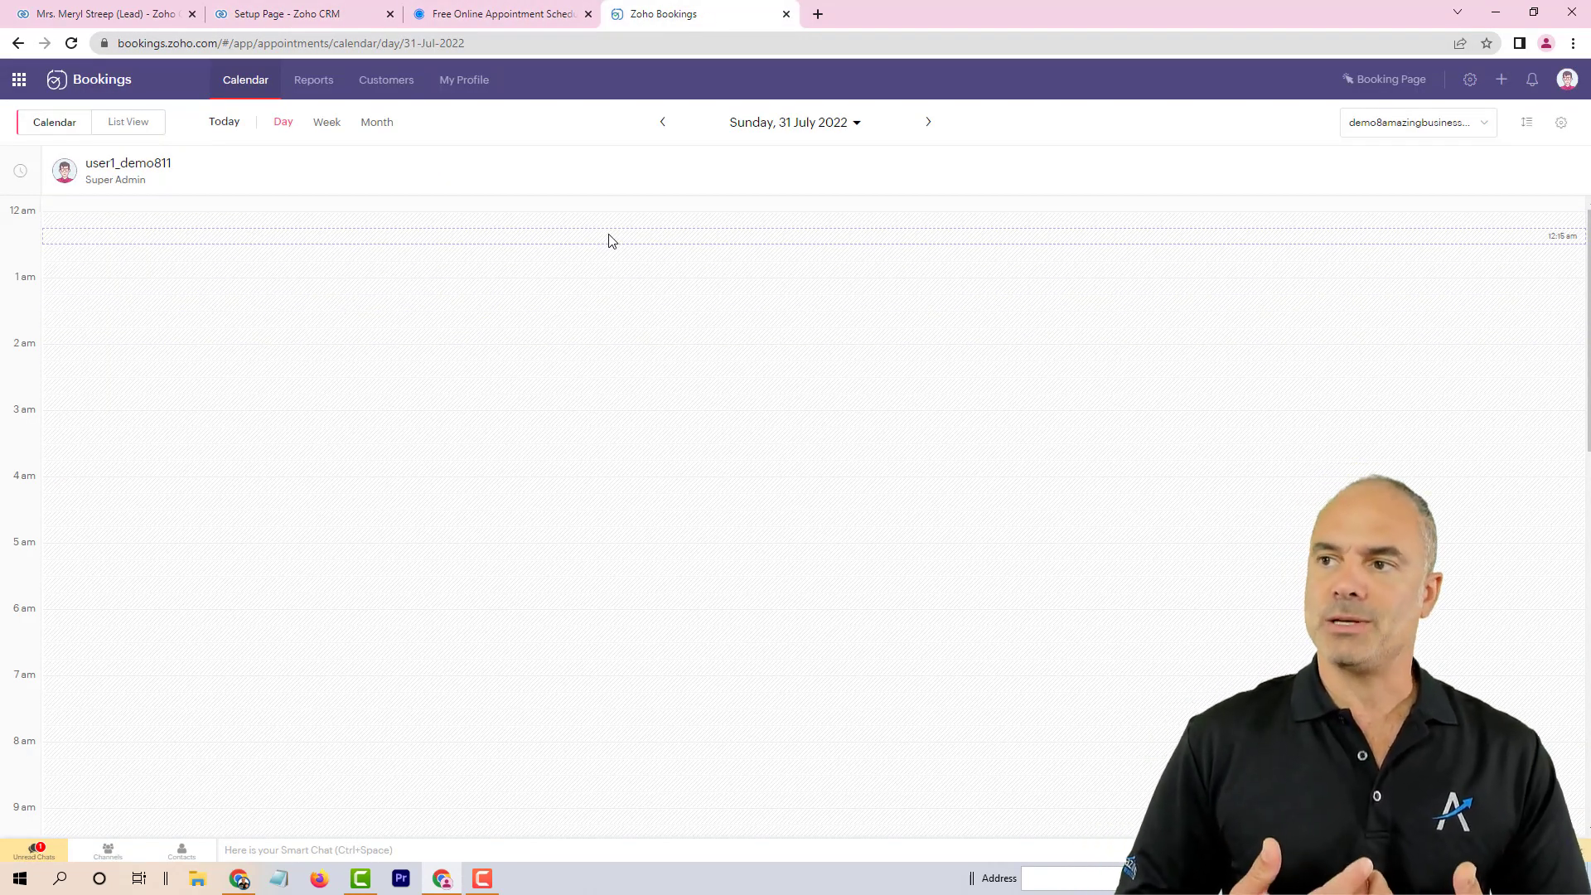
left_click(1382, 79)
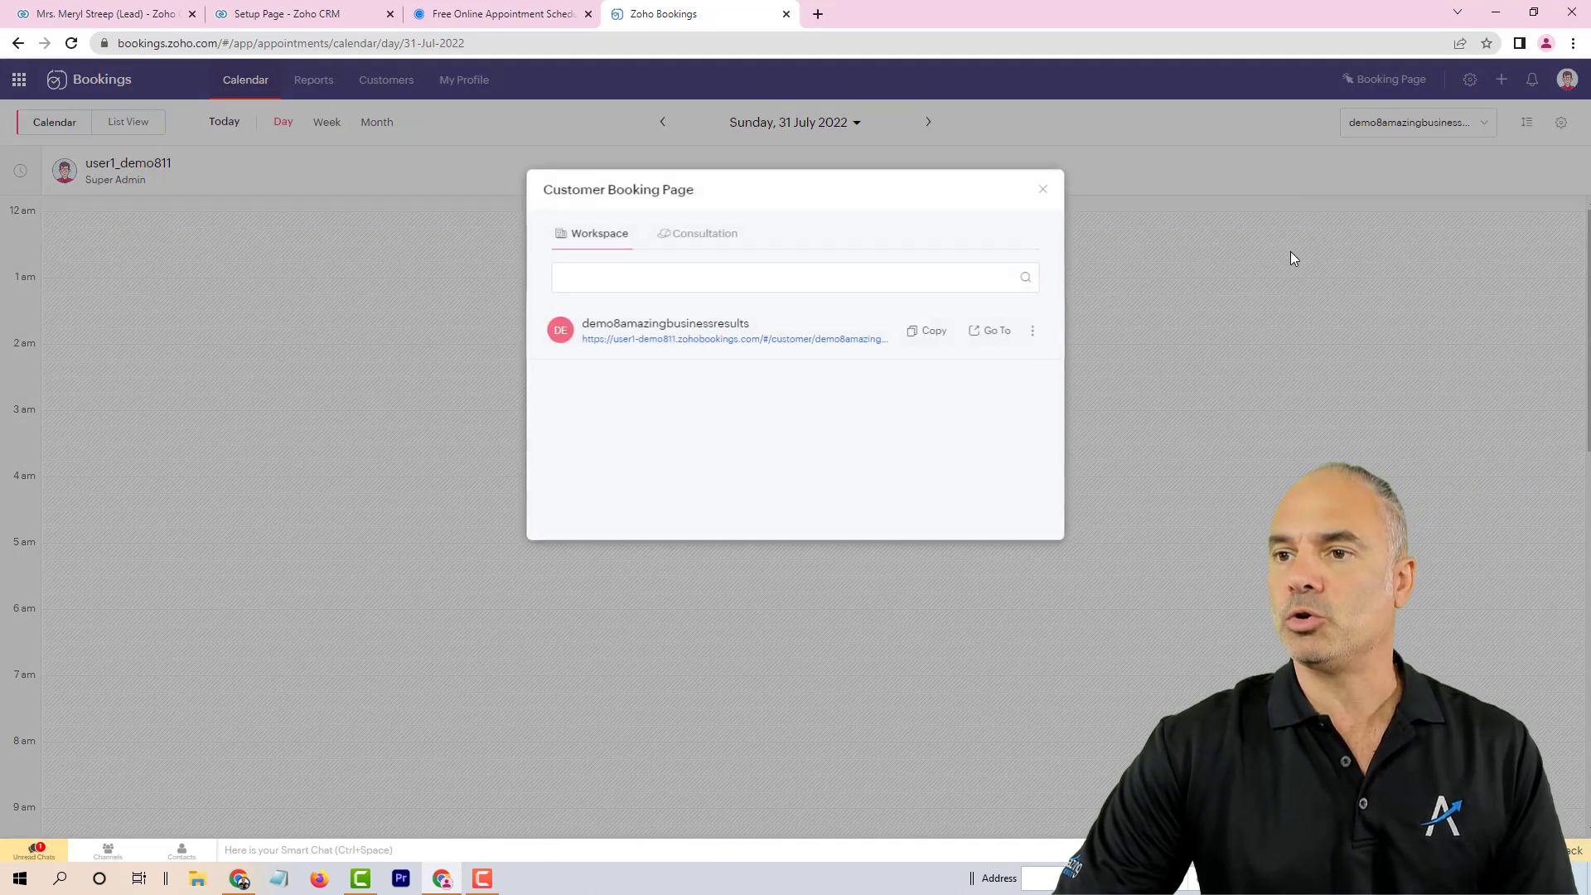
left_click(701, 340)
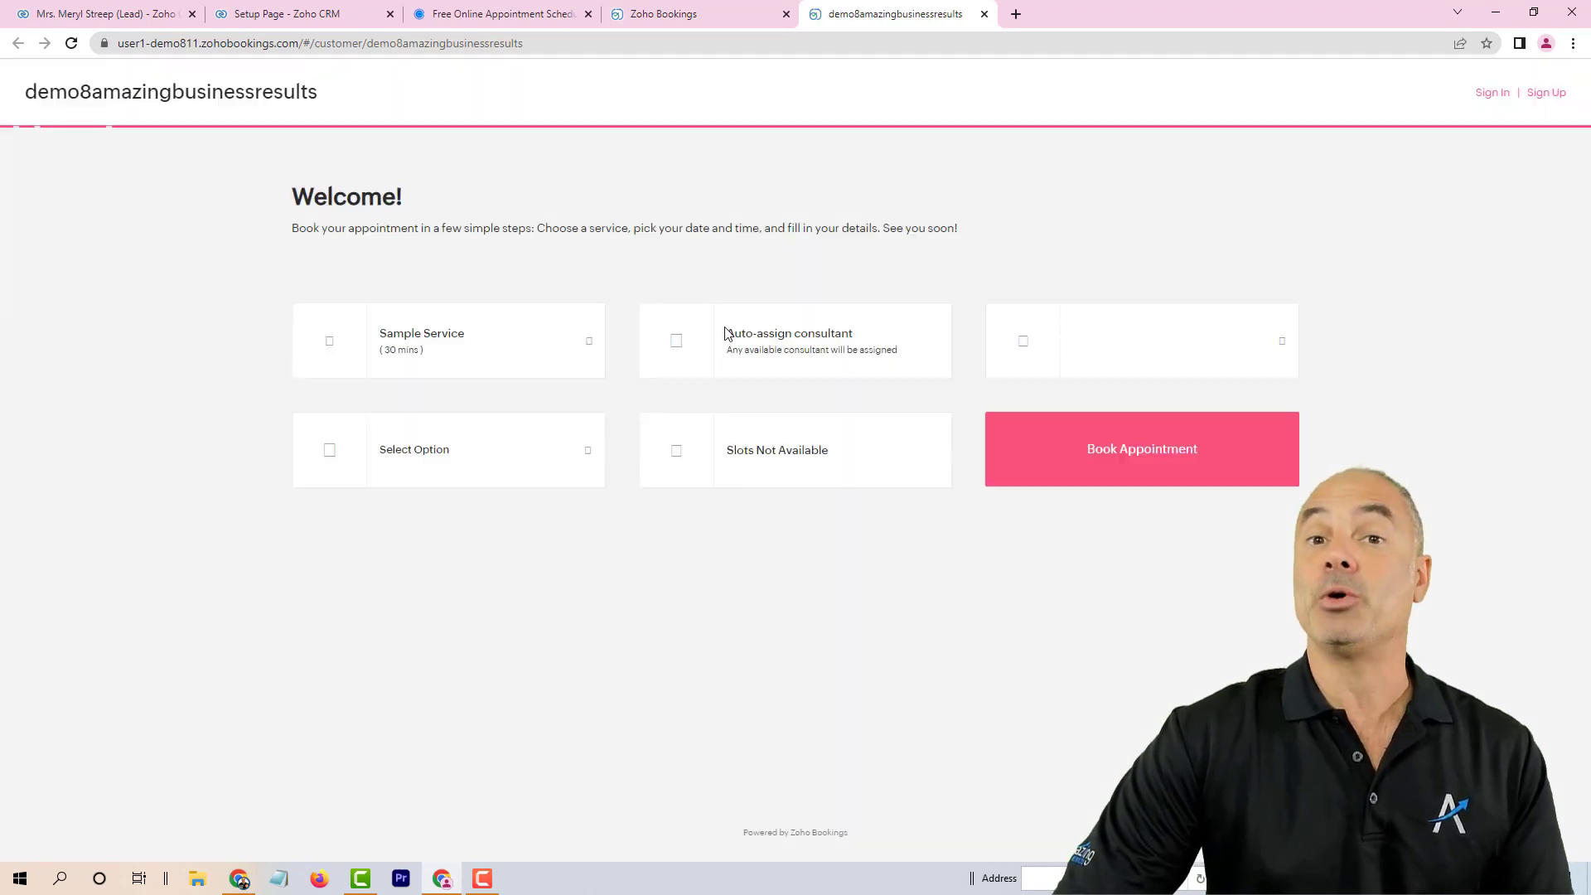
left_click(1140, 467)
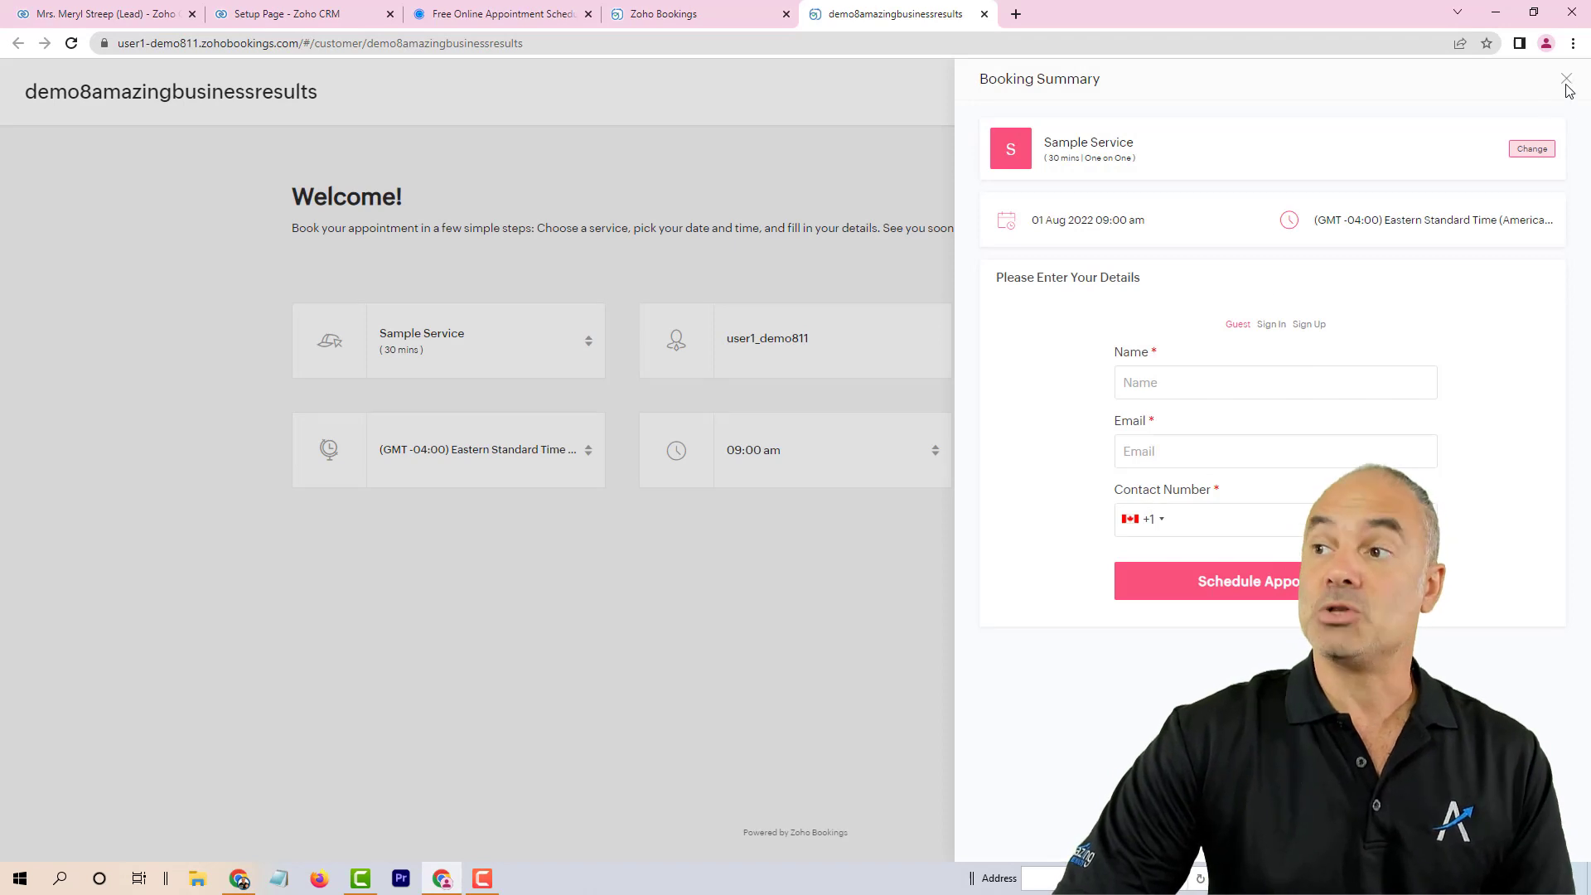
left_click(1567, 80)
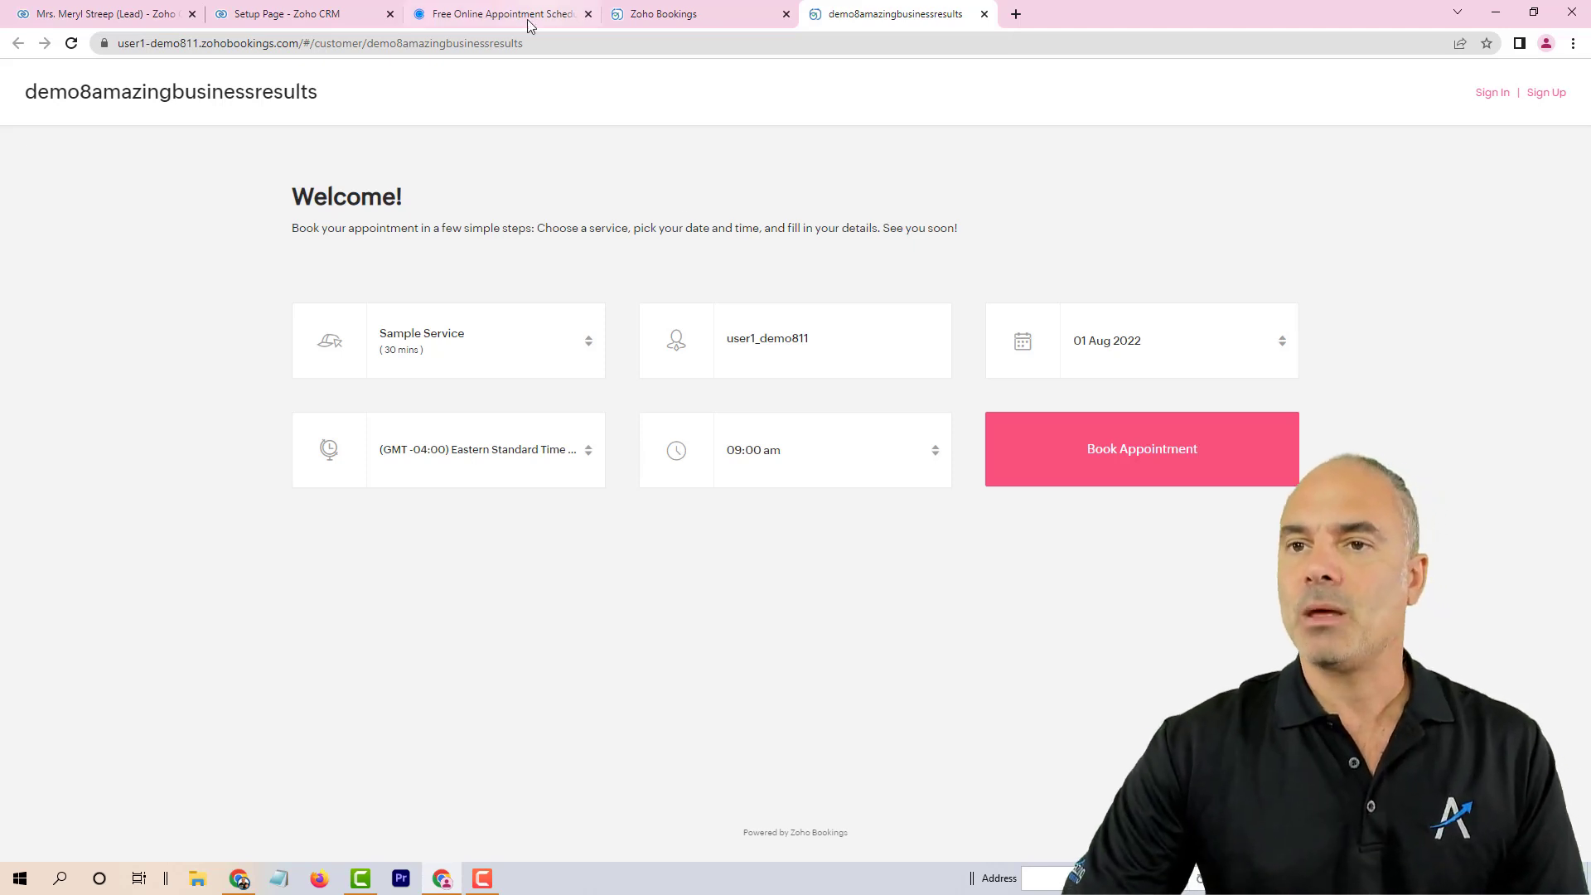
View the Calendly homepage, then go back to the Zoho CRM Setup tab
left_click(488, 15)
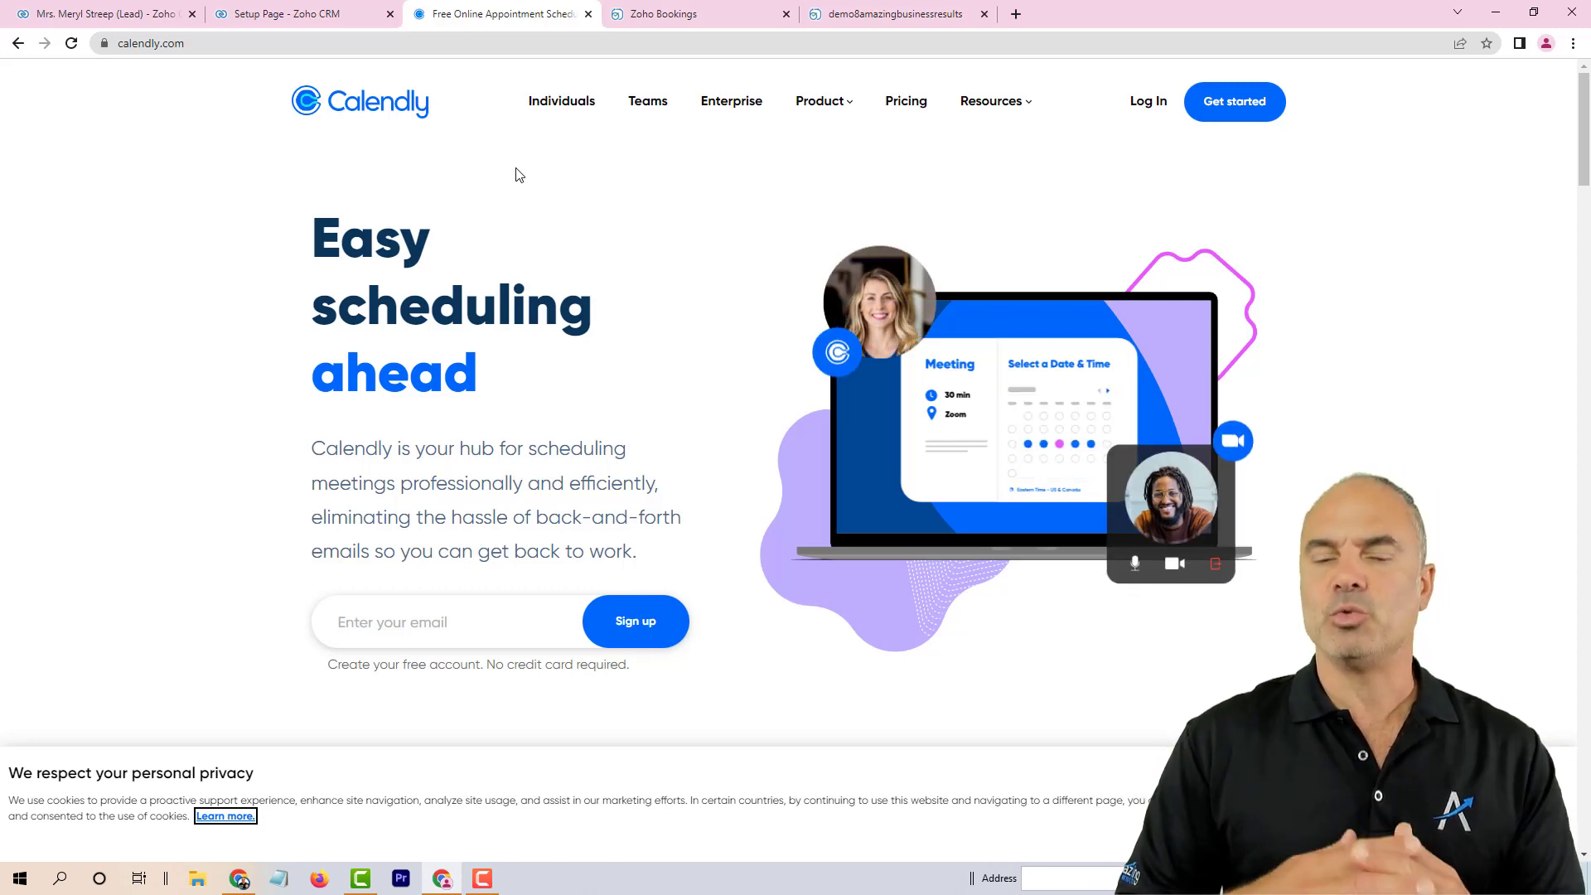
key("ctrl+shift+Tab")
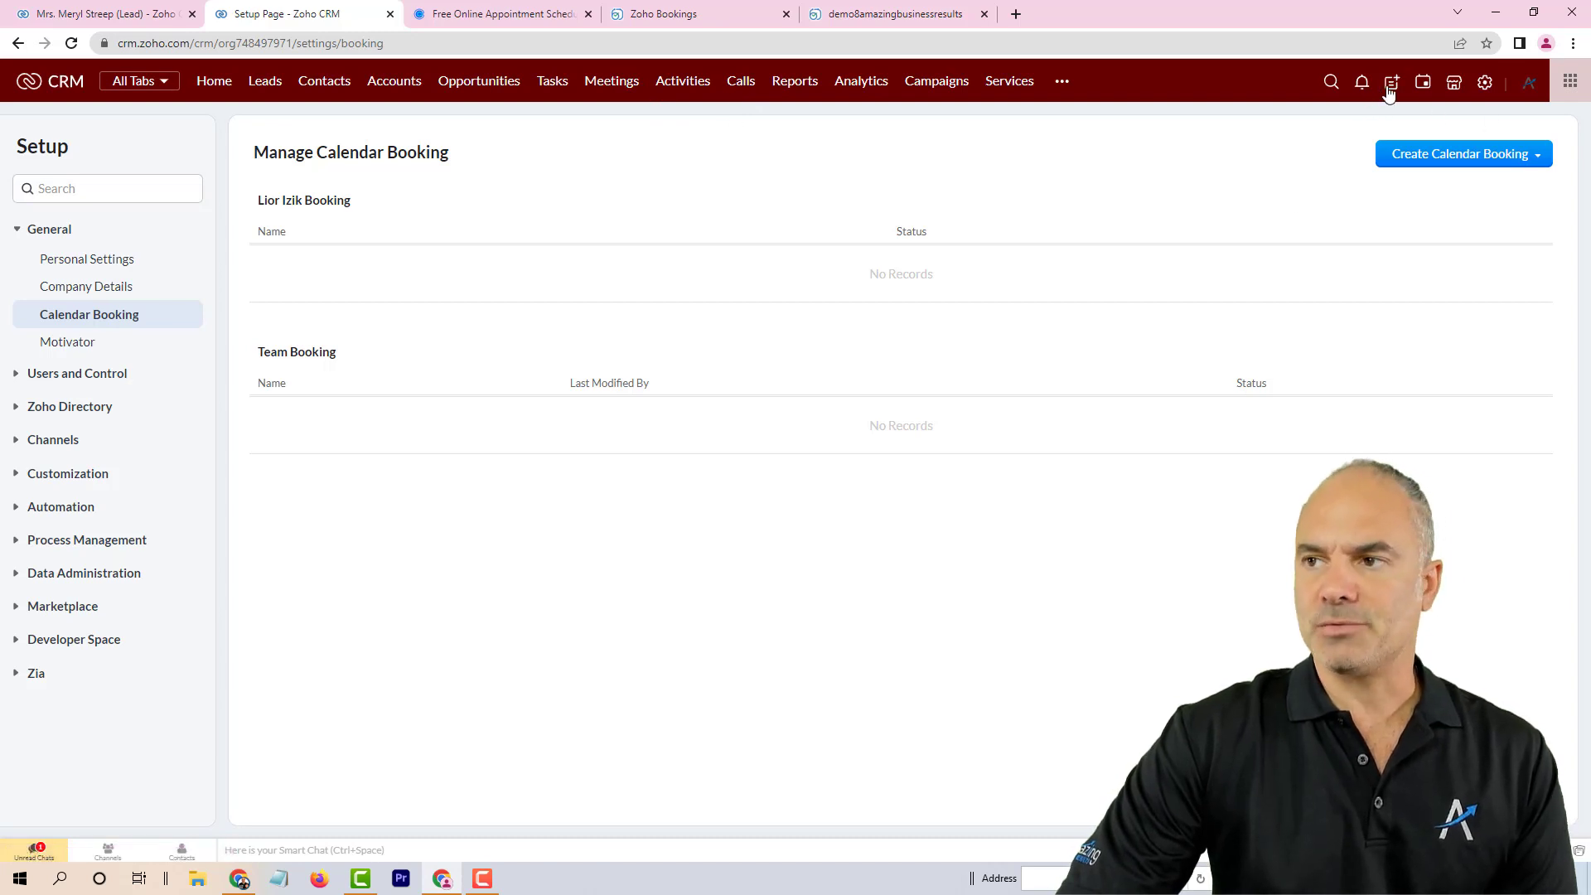
Start a personal calendar booking with Meetings as the calendar type and a 30-minute duration
left_click(1440, 155)
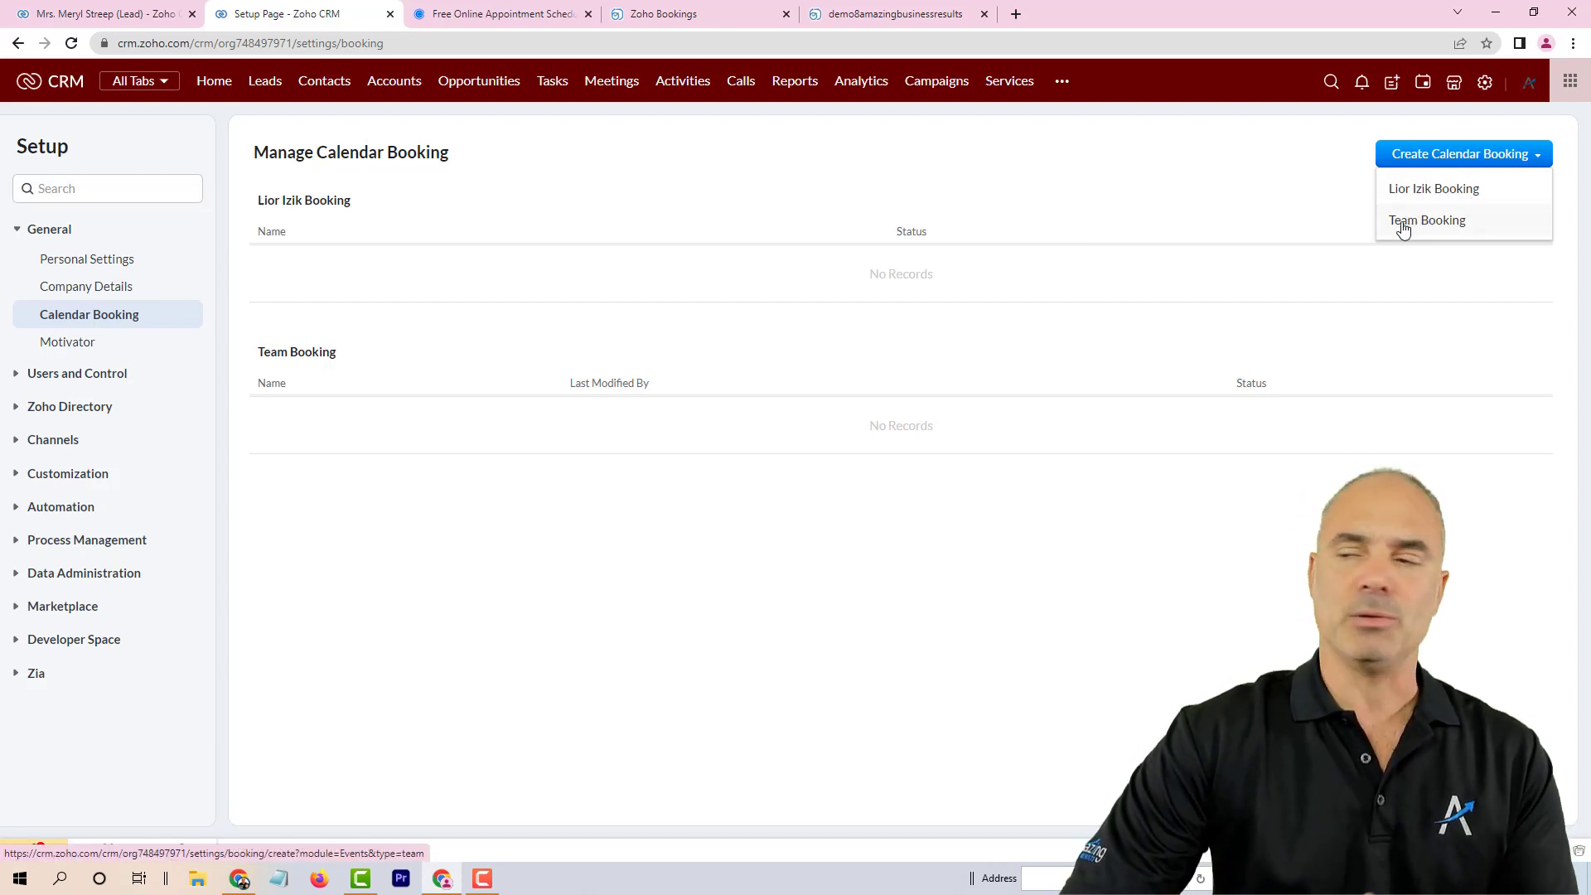
left_click(1439, 193)
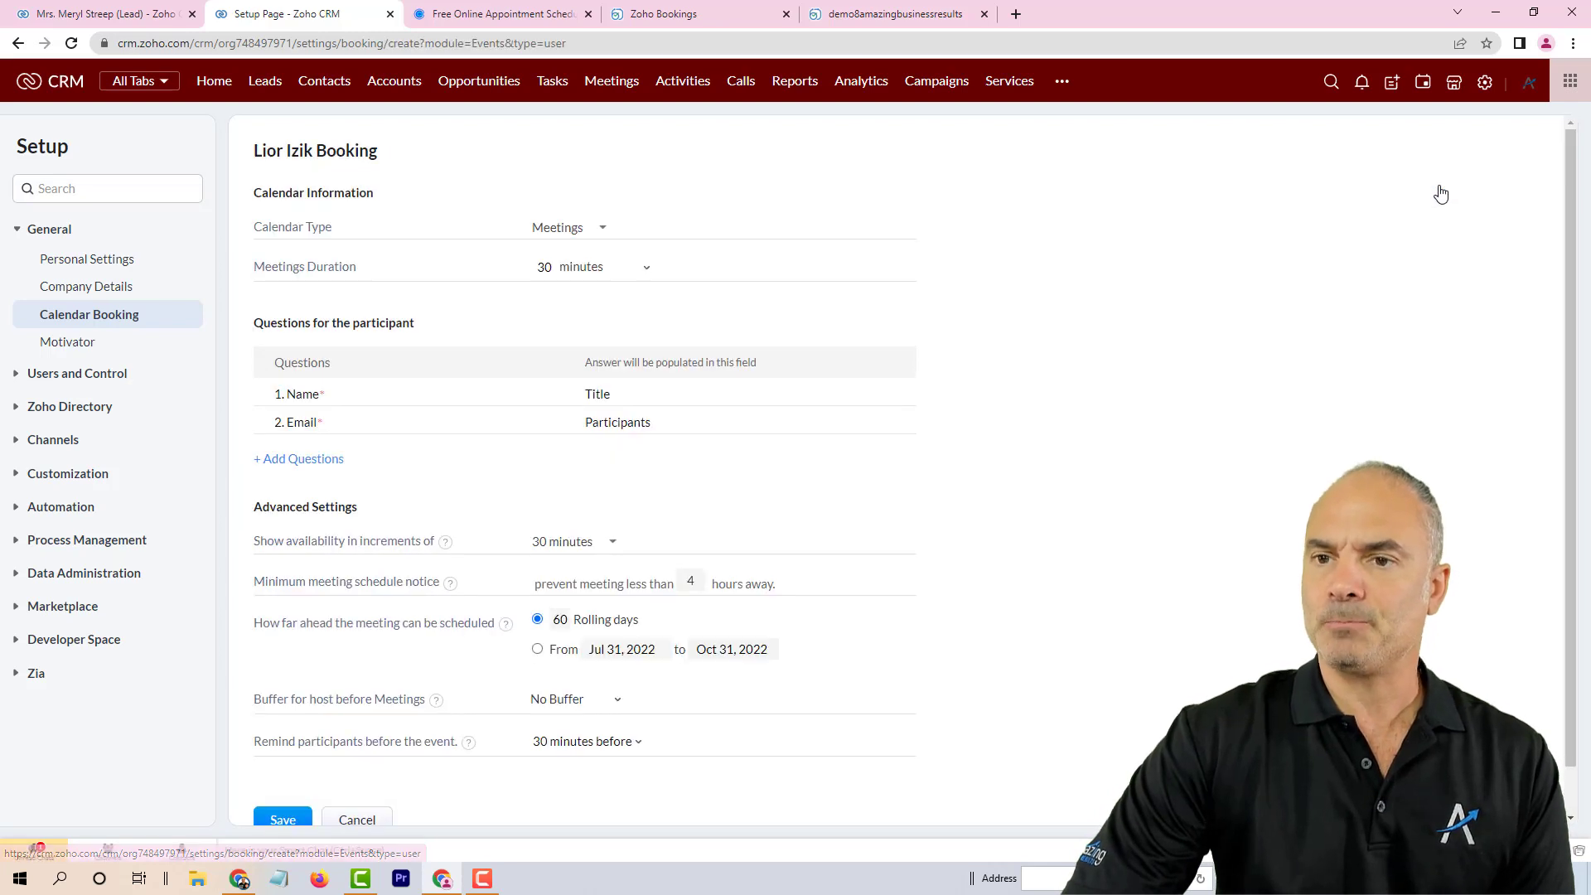
scroll(845, 254, "down", 1)
left_click(561, 178)
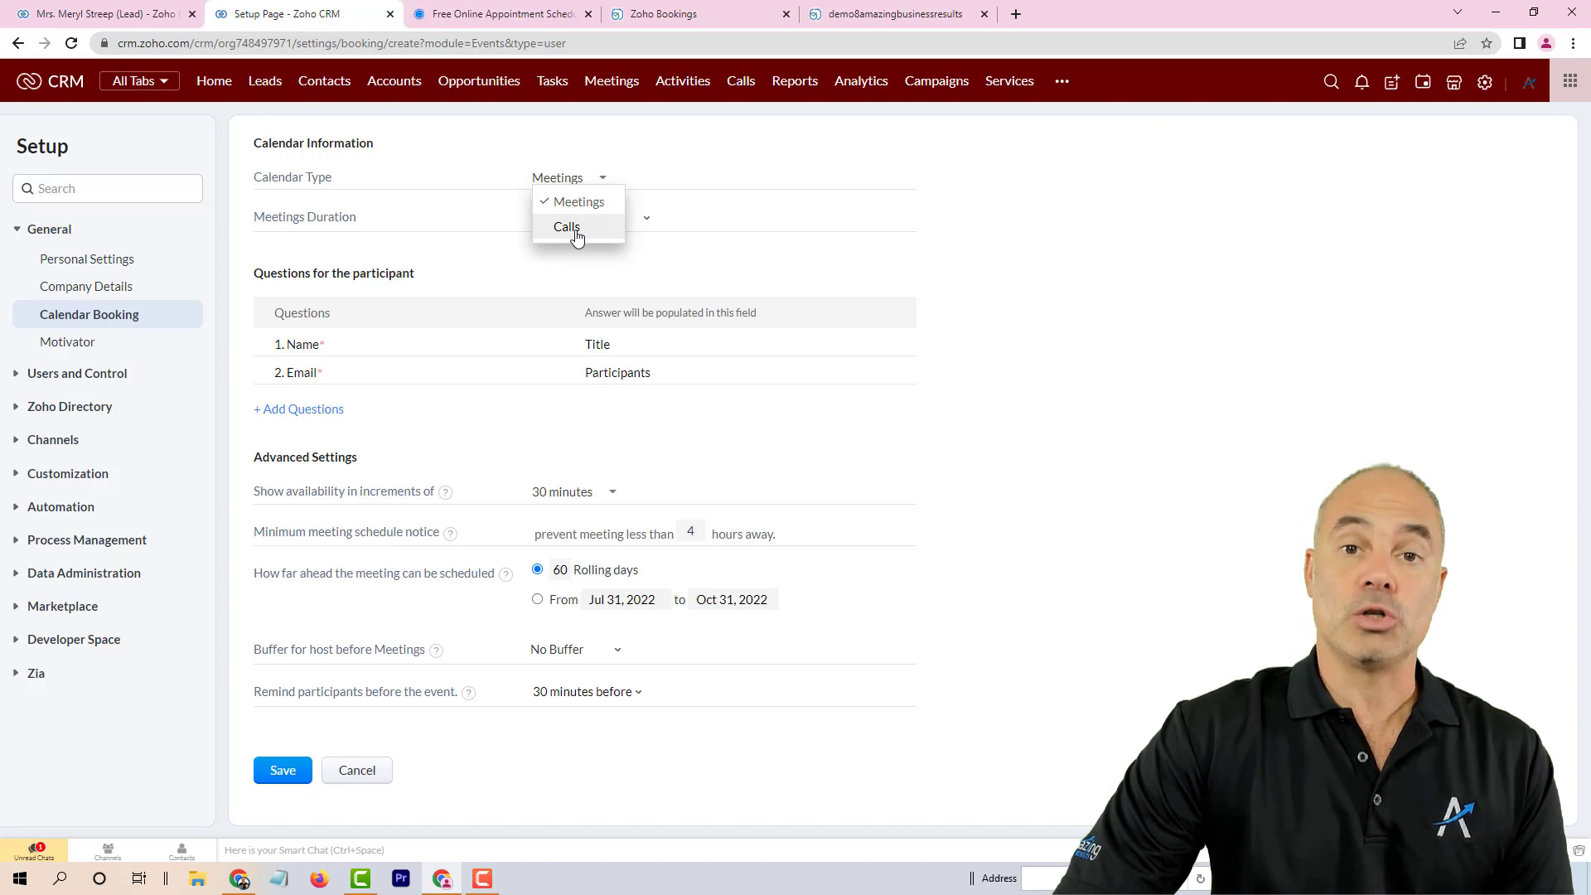
left_click(737, 177)
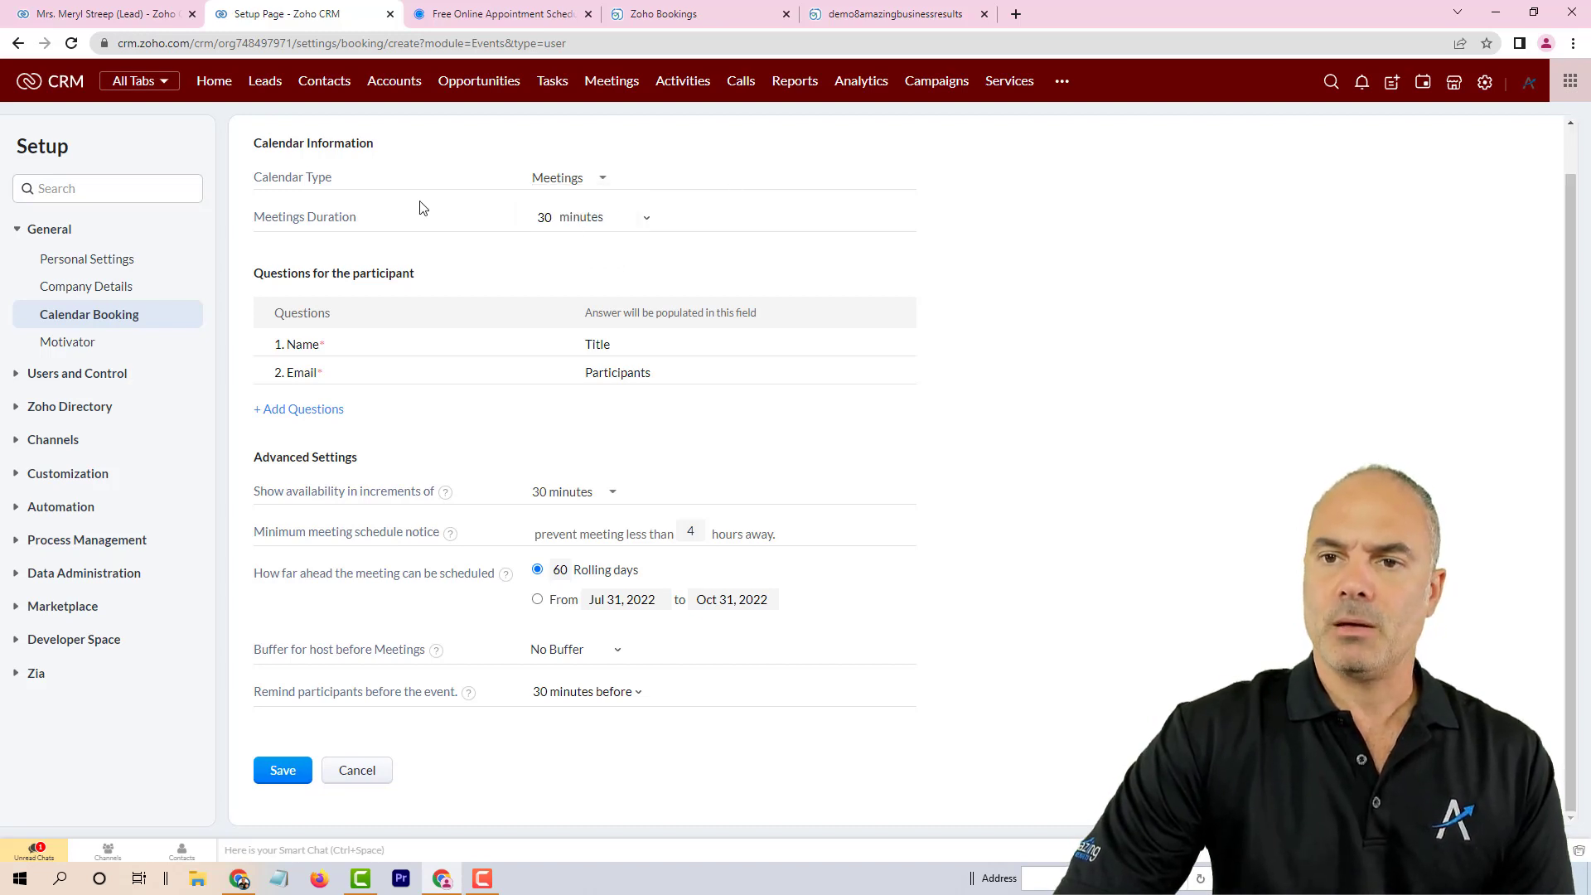
left_click(572, 220)
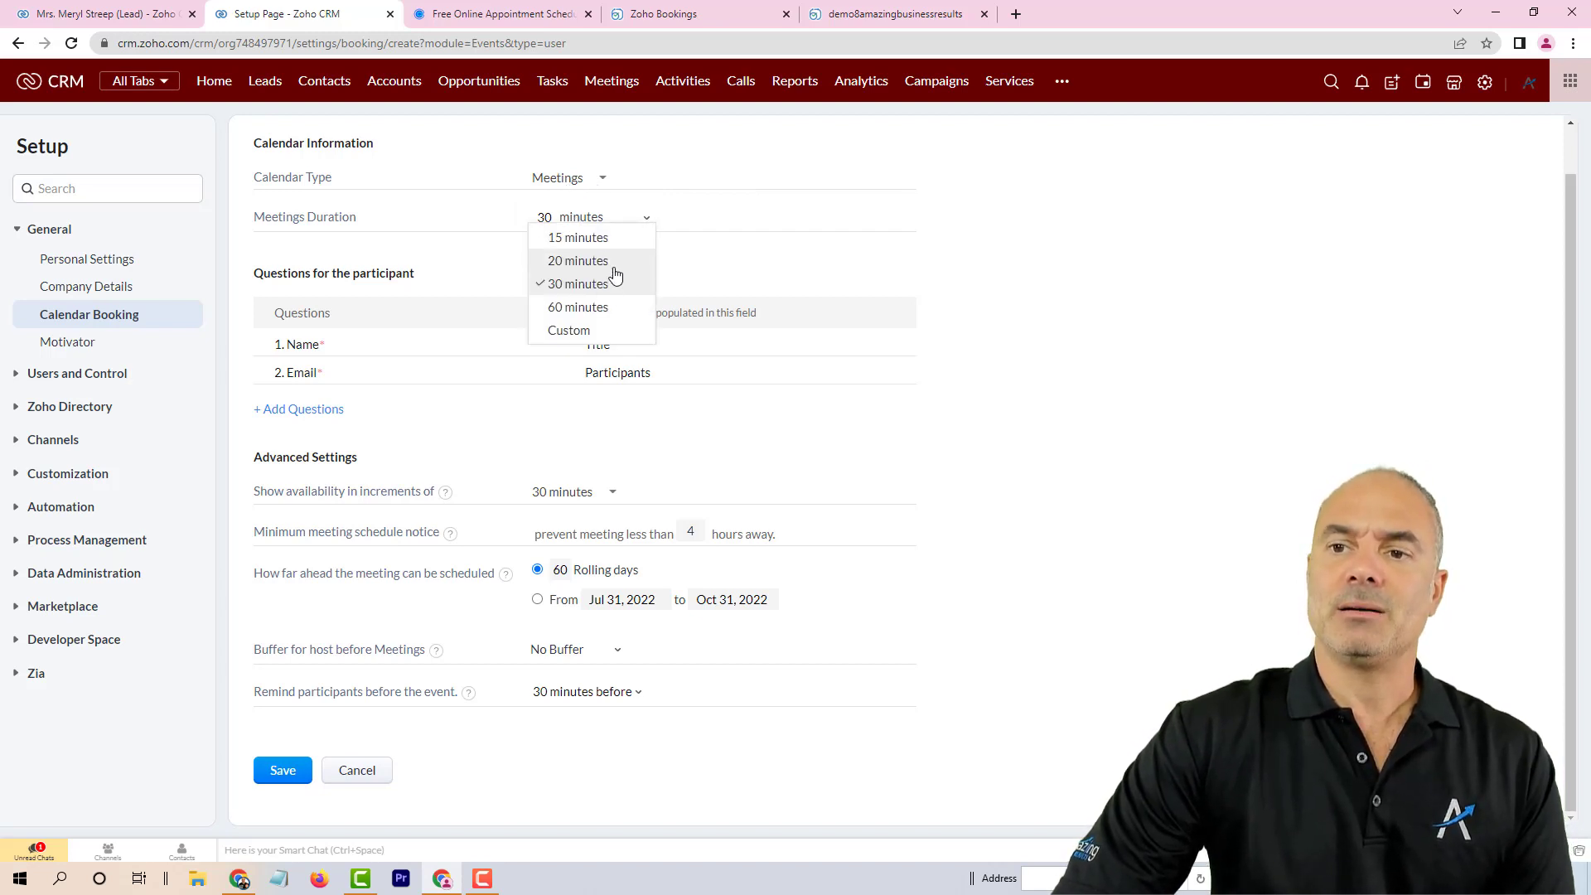
left_click(954, 250)
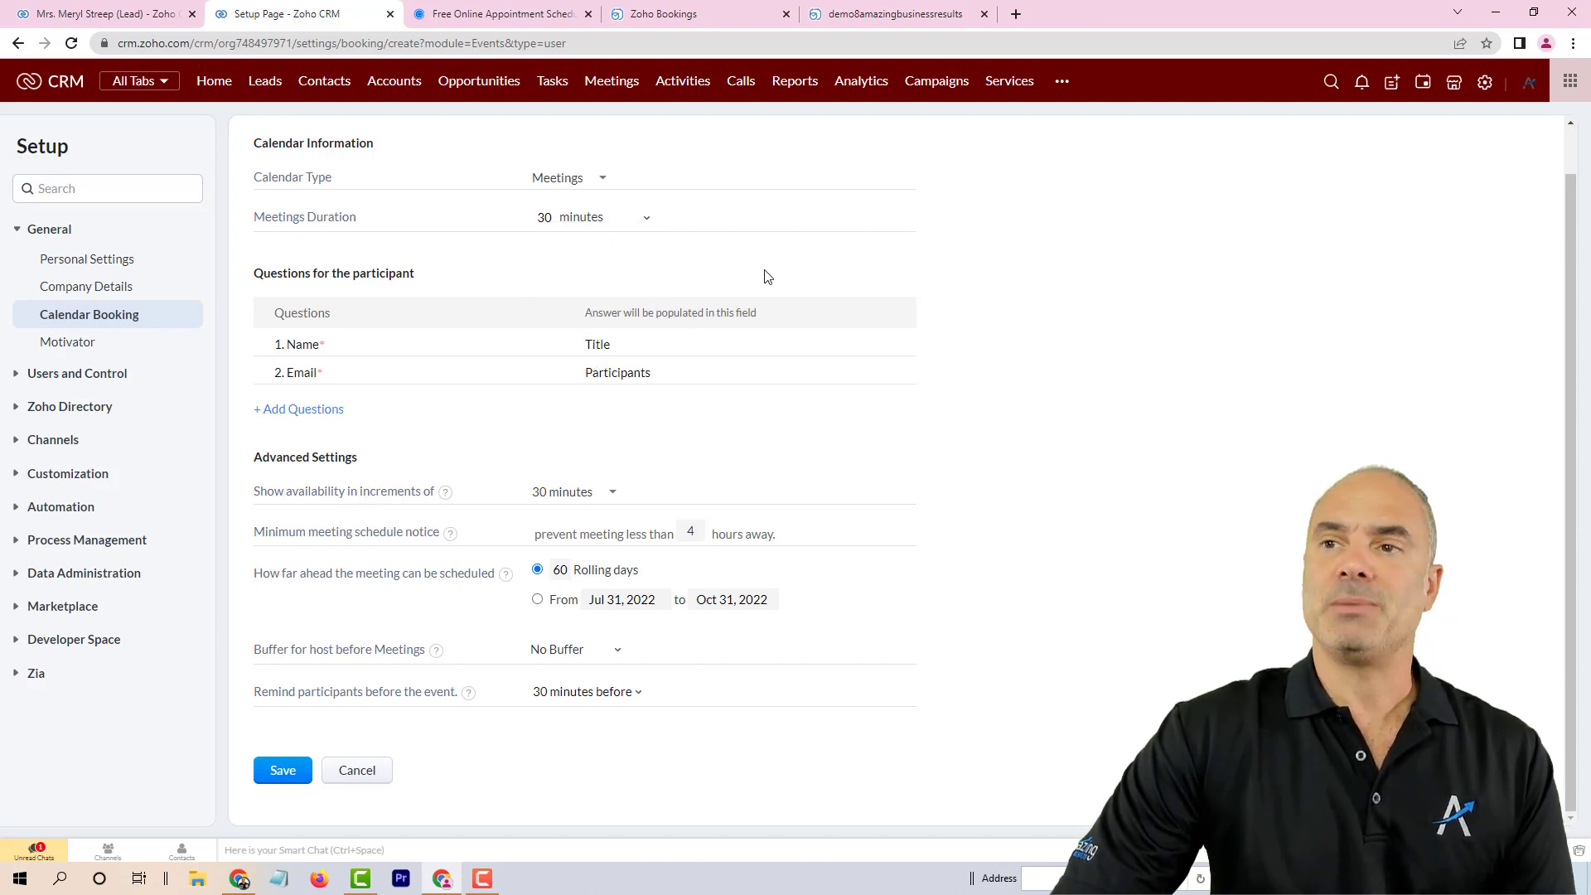
Compare with the public booking page's summary, then return to the new booking form
left_click(901, 14)
left_click(1142, 455)
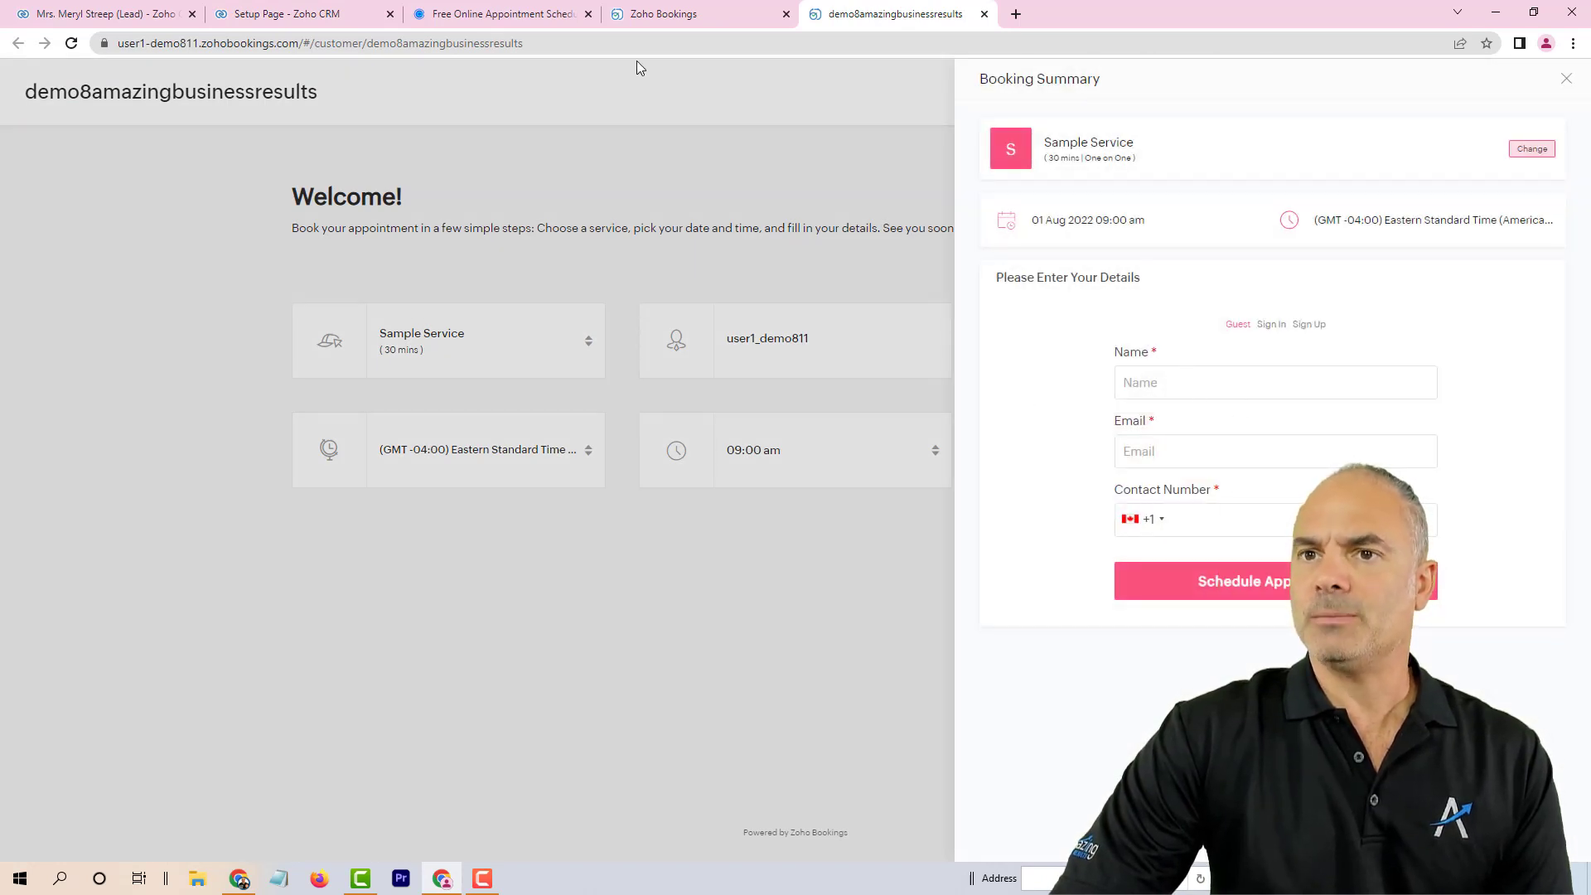
left_click(290, 14)
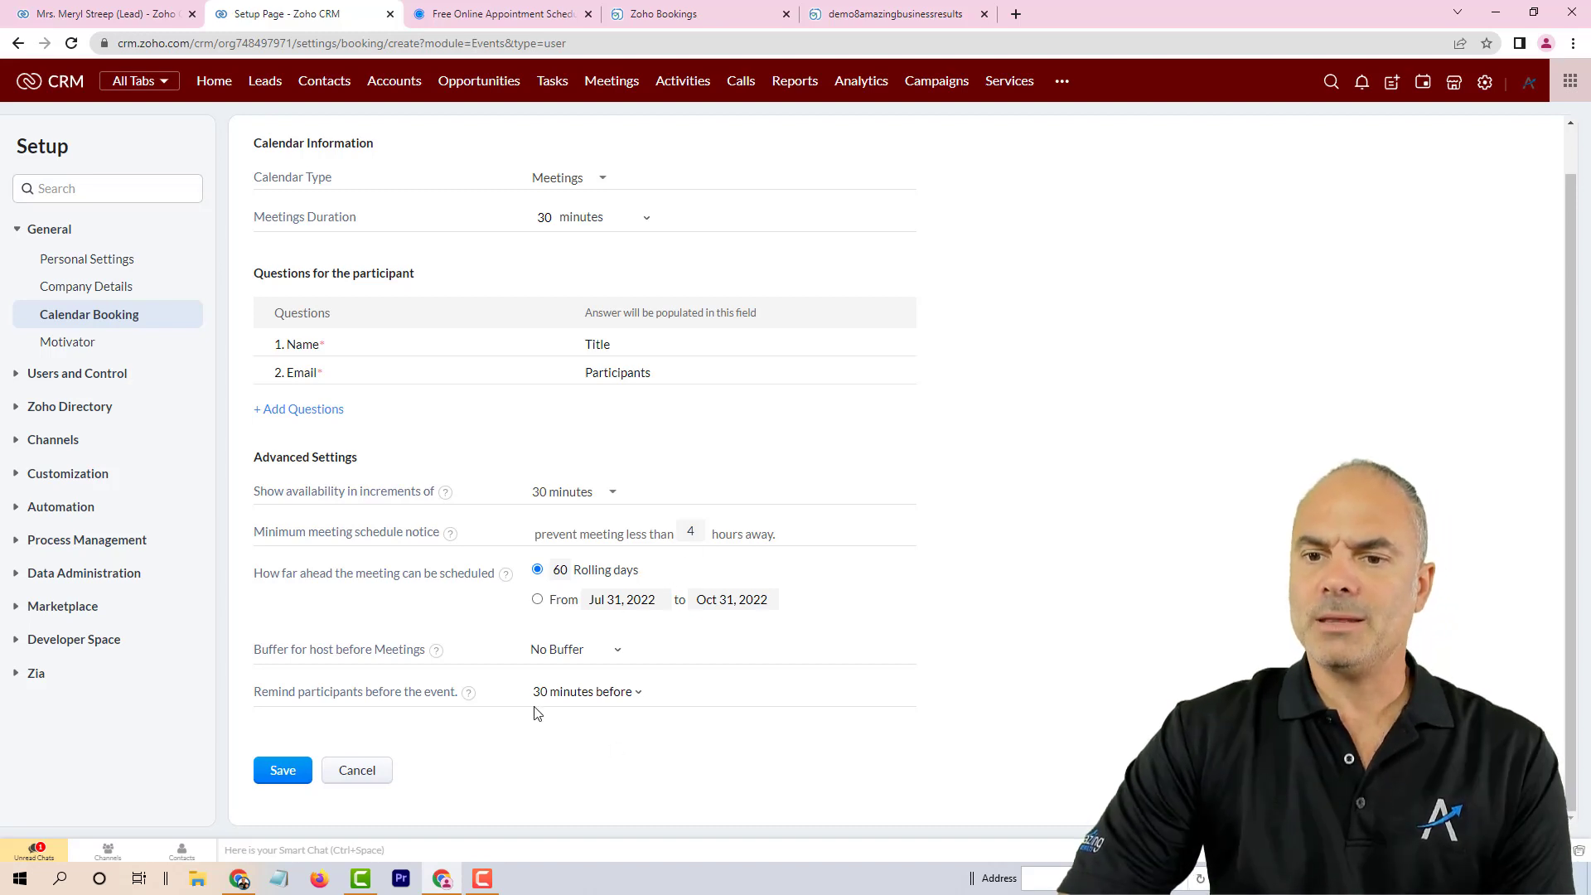
Save the 30 minutes meeting booking and copy its public booking link
left_click(282, 770)
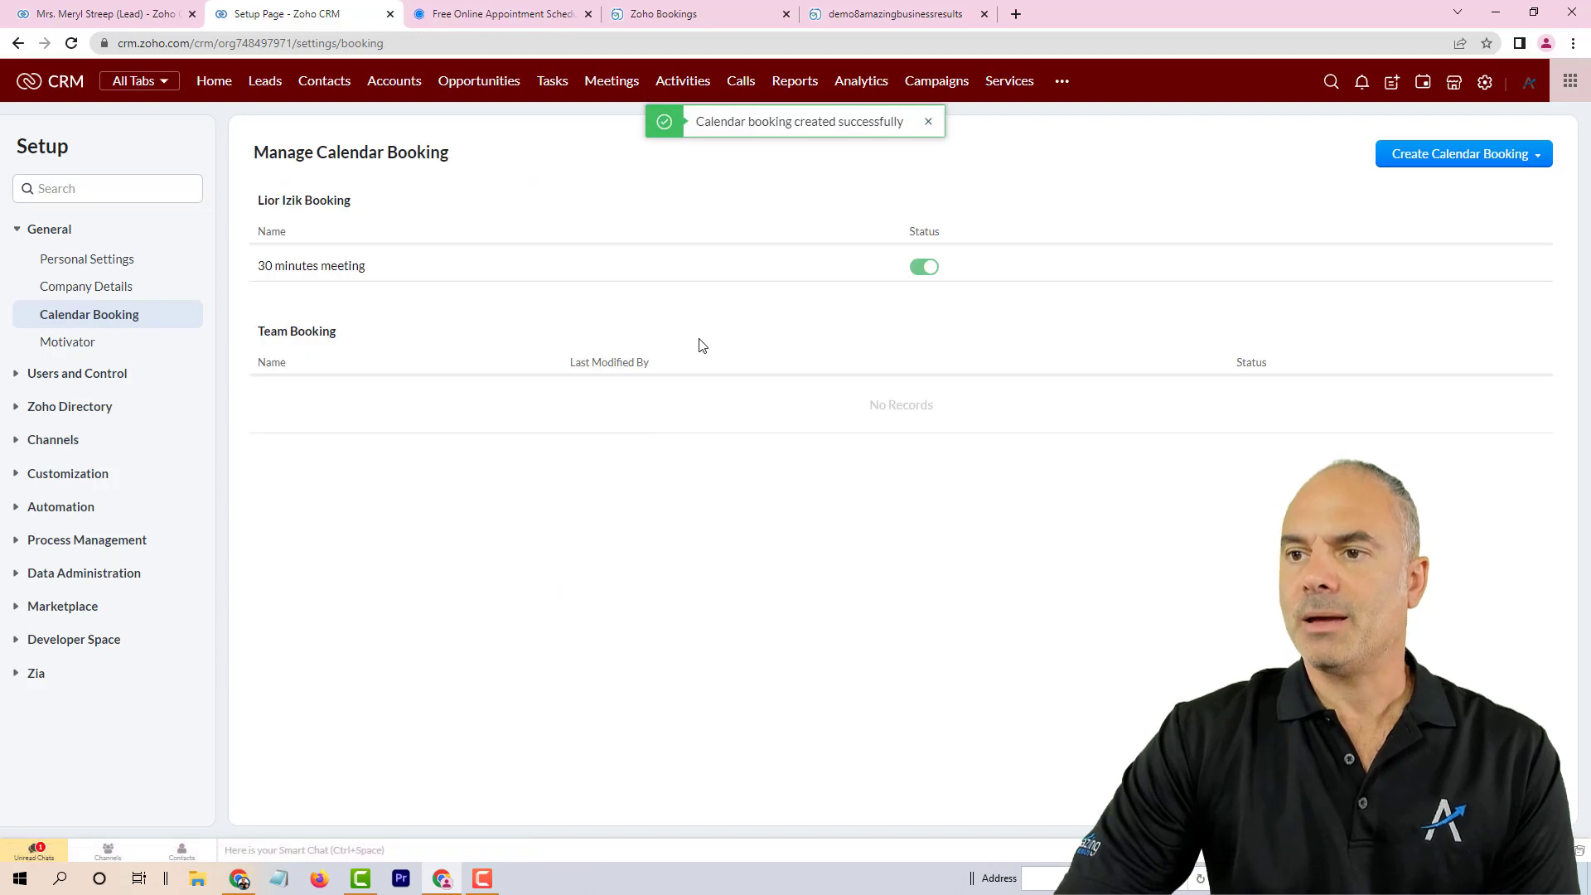
left_click(379, 267)
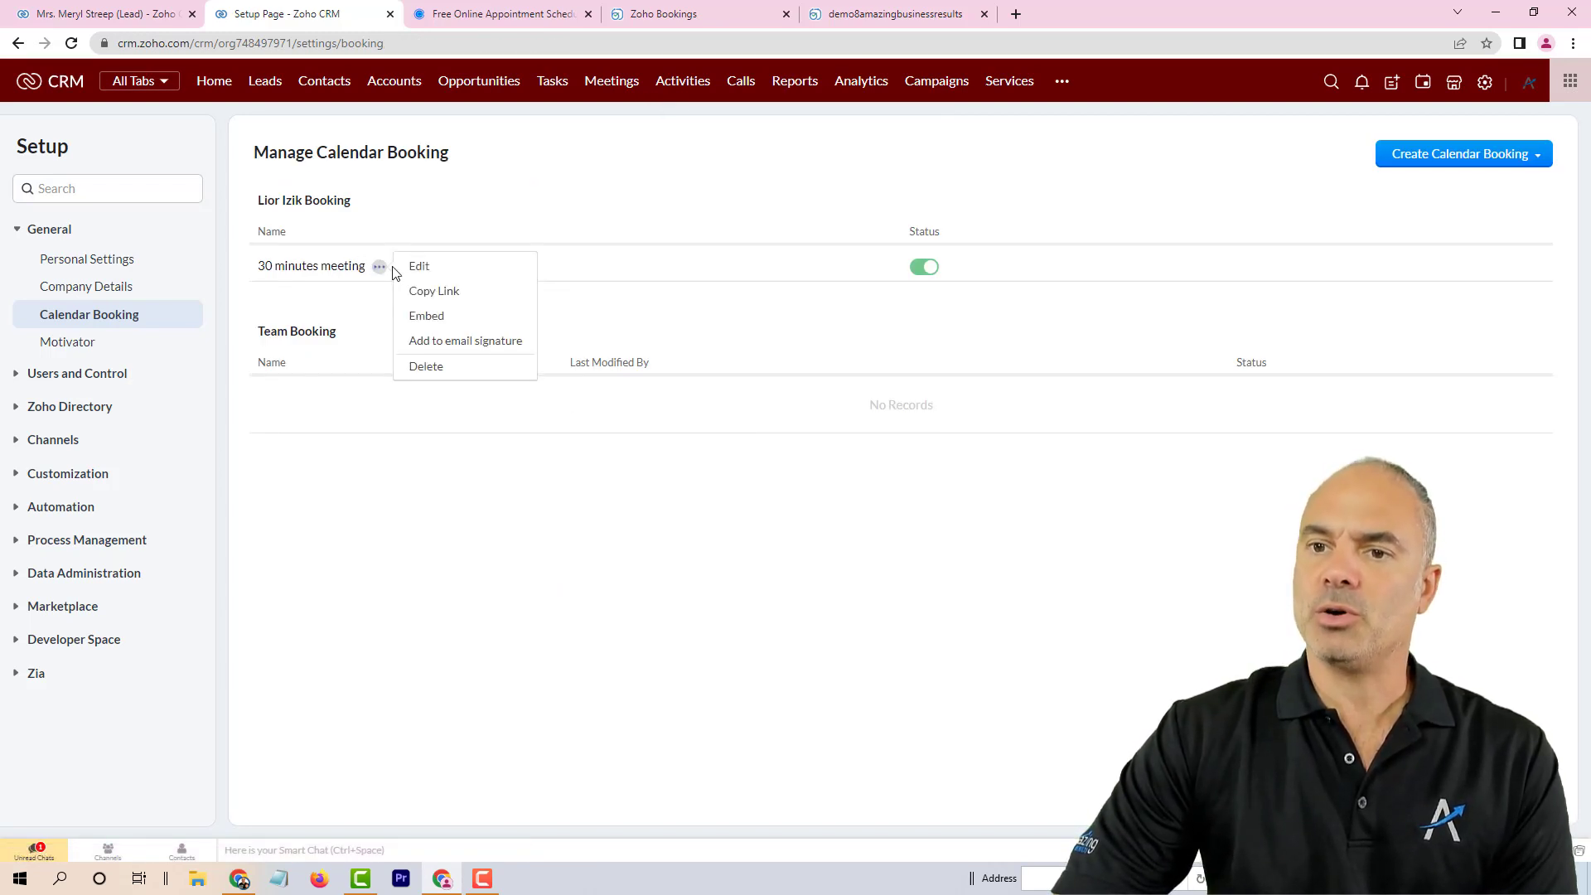
left_click(452, 292)
Load the copied link in another tab and pick the 10:00 AM slot on August 1
left_click(933, 18)
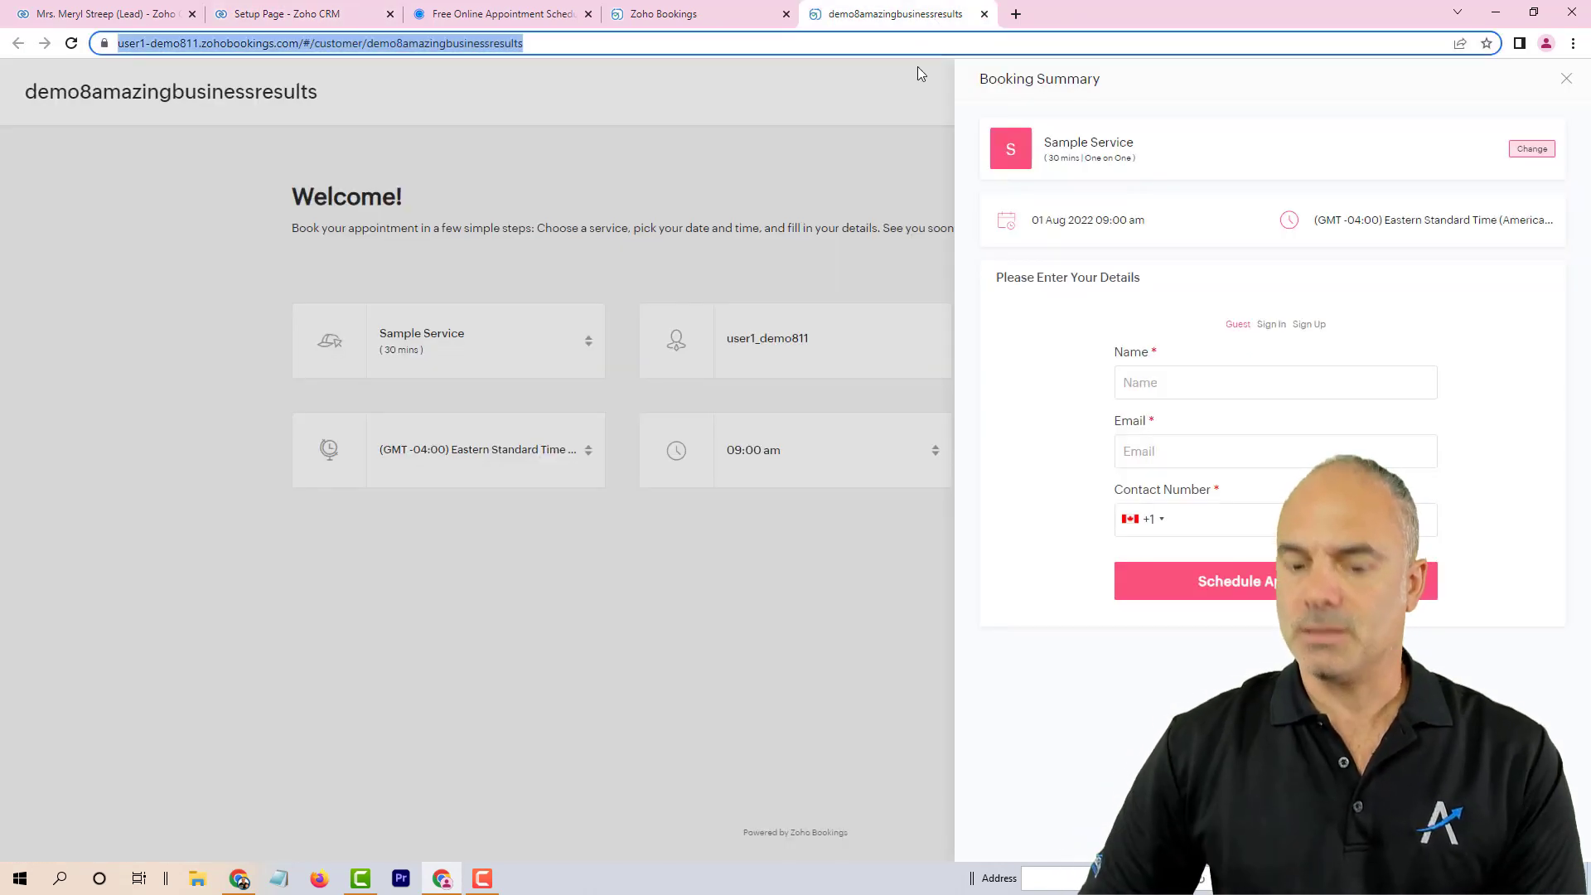
key("ctrl+v")
key("Return")
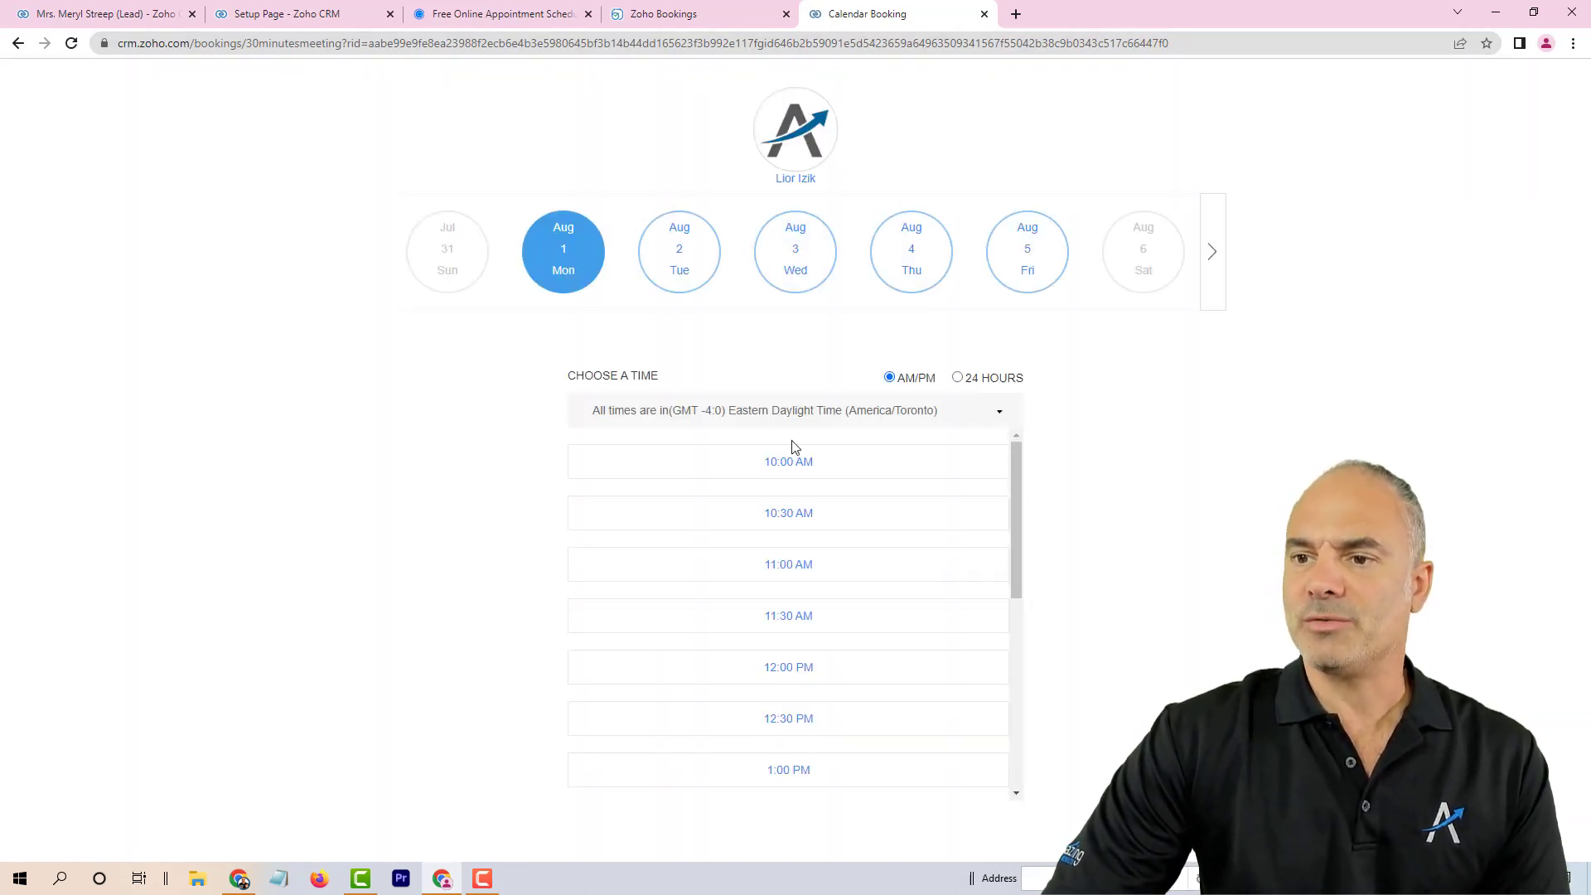
left_click(788, 461)
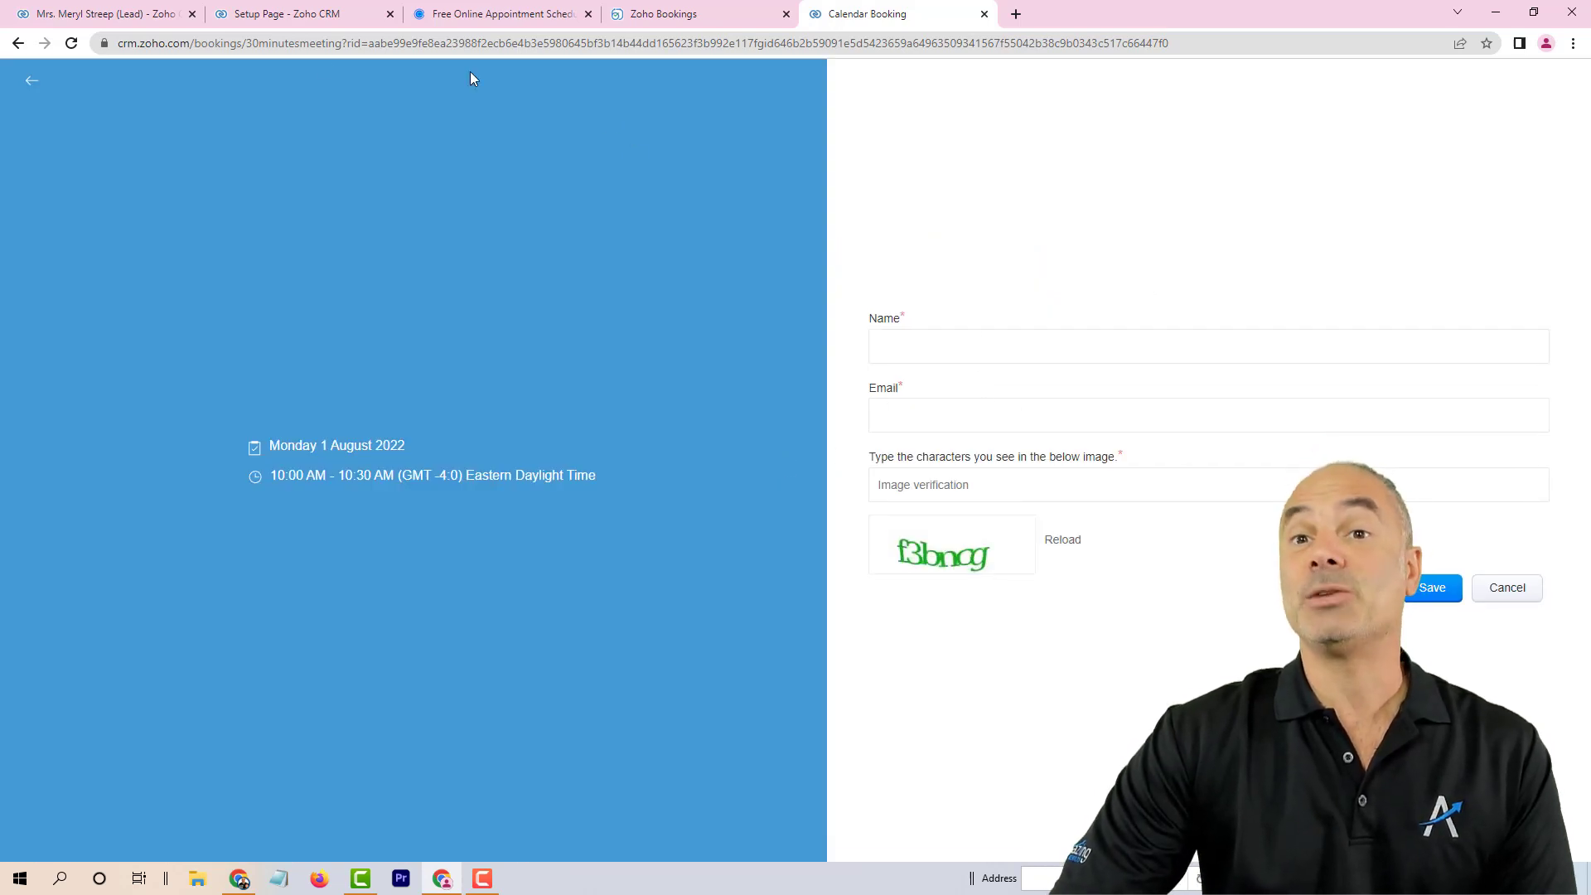
left_click(319, 14)
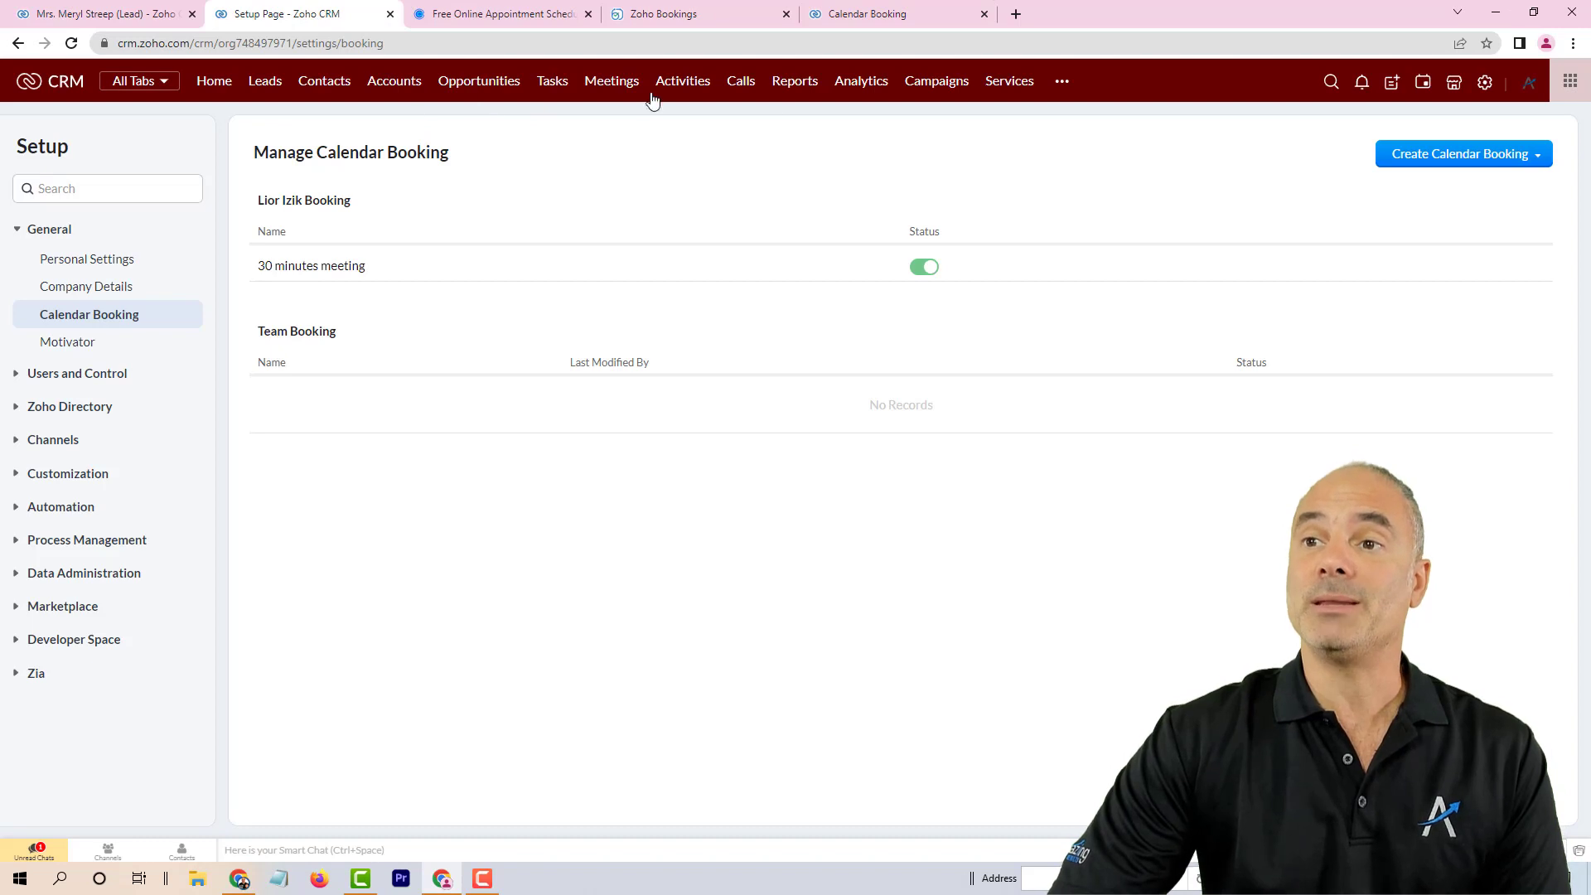